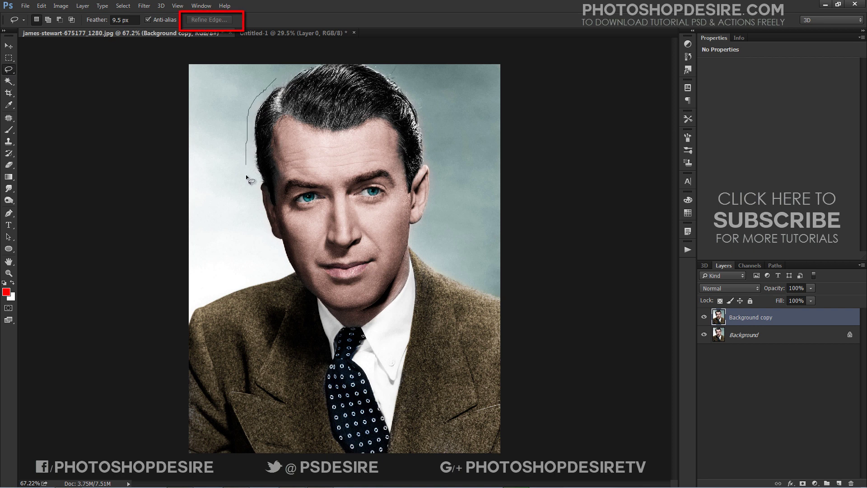
- Draw a loose freehand lasso selection around the man's head and shoulders, with a 9.5 px feather
drag(268, 235, 278, 272)
mouse_move(224, 285)
mouse_down()
mouse_move(279, 471)
mouse_move(567, 436)
mouse_move(544, 293)
mouse_move(484, 280)
mouse_move(421, 245)
mouse_move(430, 156)
mouse_up()
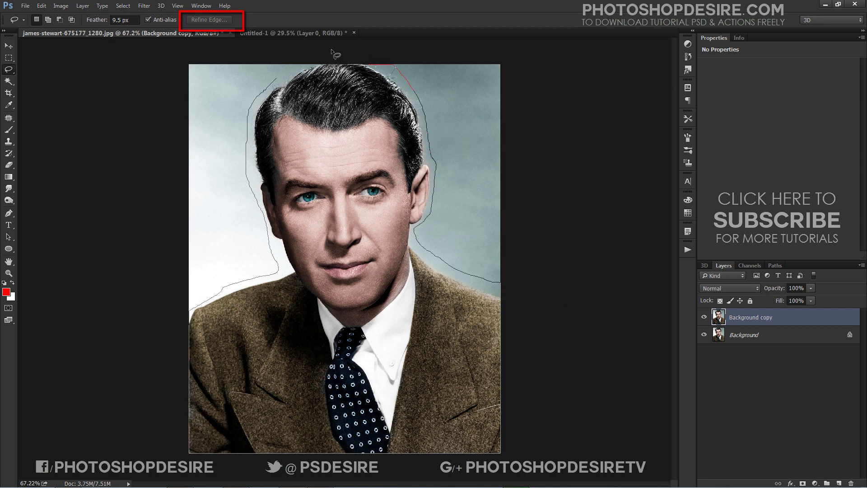
drag(332, 49, 289, 63)
- Refine the selection's edge by brushing around the hair, ears and shoulders with an 80 px refine brush
click(209, 19)
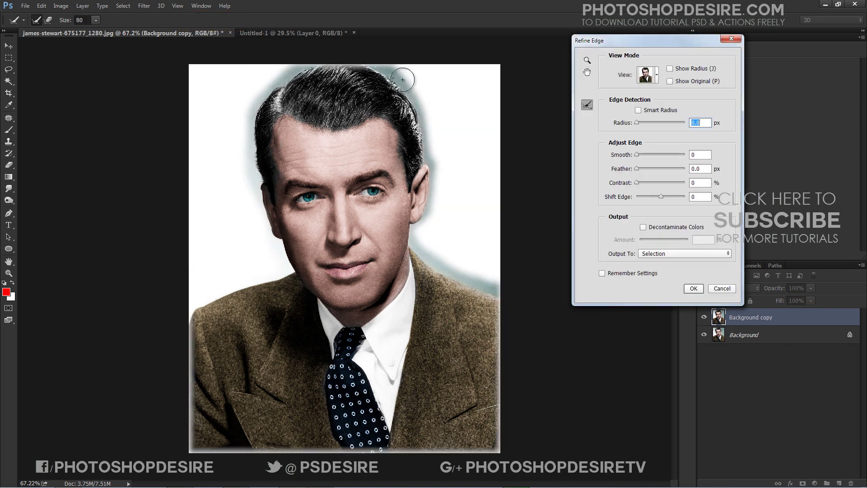
mouse_move(403, 79)
mouse_down()
mouse_move(430, 161)
mouse_move(421, 247)
mouse_move(444, 271)
mouse_move(500, 285)
mouse_up()
mouse_move(270, 85)
mouse_down()
mouse_move(253, 119)
mouse_move(253, 166)
mouse_move(262, 218)
mouse_move(276, 271)
mouse_up()
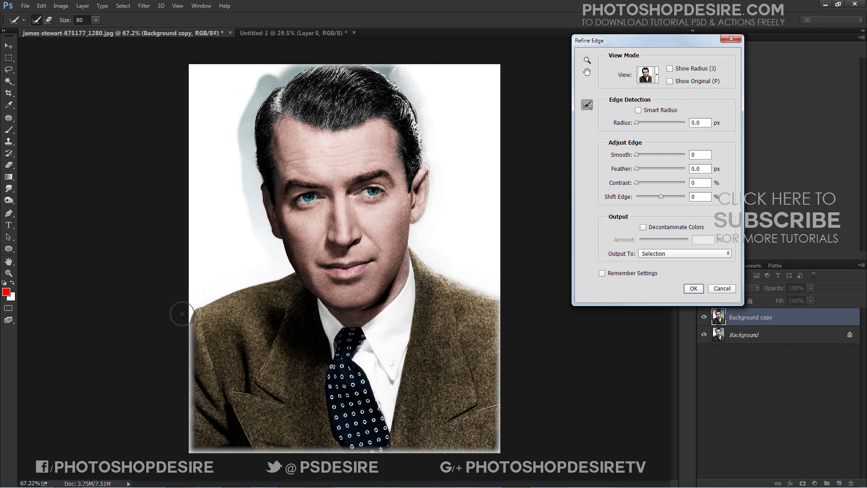
mouse_move(182, 314)
mouse_down()
mouse_move(175, 413)
mouse_move(183, 457)
mouse_move(466, 449)
mouse_move(501, 351)
mouse_move(501, 307)
mouse_up()
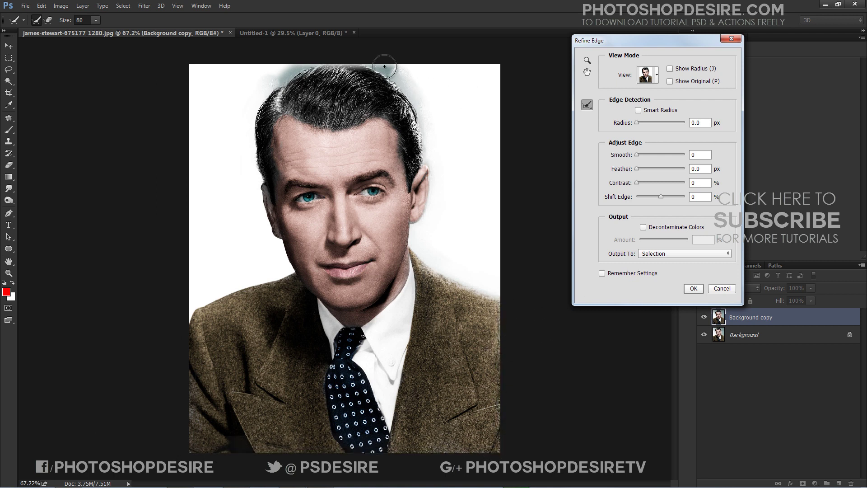
mouse_move(384, 66)
mouse_down()
mouse_move(423, 116)
mouse_move(434, 162)
mouse_up()
mouse_move(269, 84)
mouse_down()
mouse_move(322, 58)
mouse_move(381, 67)
mouse_move(431, 120)
mouse_move(432, 212)
mouse_move(419, 232)
mouse_up()
drag(388, 72, 432, 156)
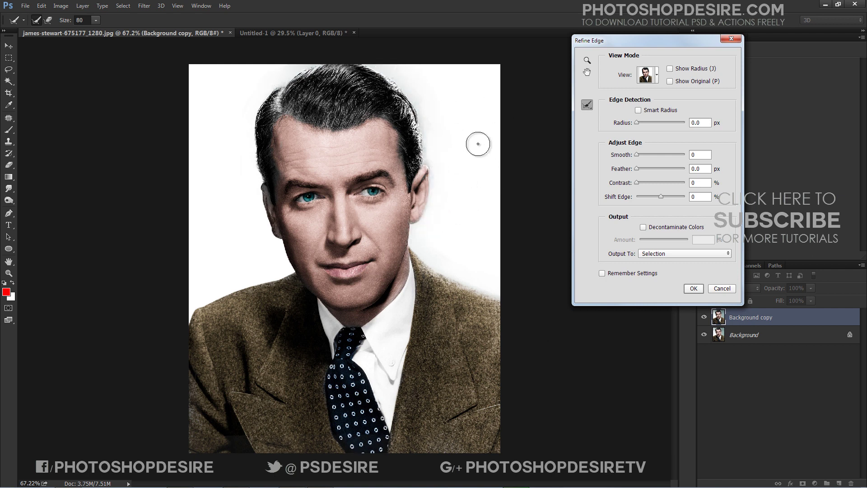
mouse_move(463, 240)
mouse_down()
mouse_move(439, 264)
mouse_move(546, 284)
mouse_up()
- Output the refined selection as a layer mask on the Background copy layer
click(677, 254)
click(673, 261)
click(694, 288)
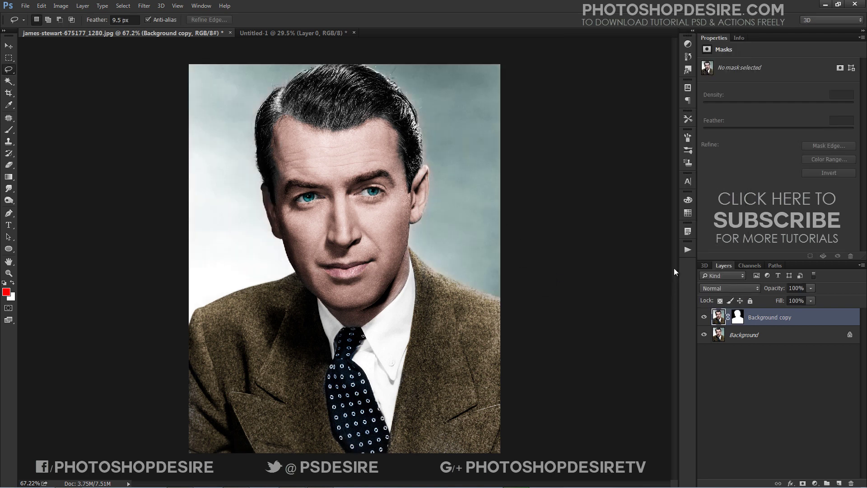
- Add a new layer beneath the masked portrait and fill it with white at 100% opacity in Normal mode
click(839, 484)
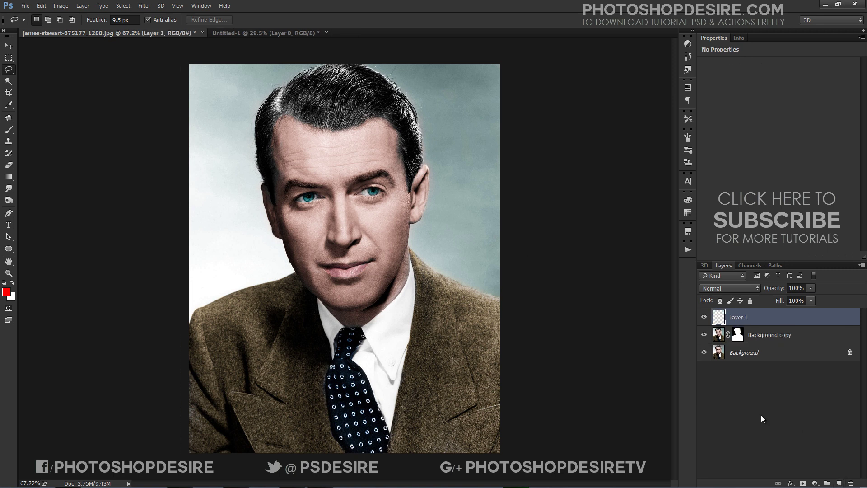
drag(739, 320, 748, 344)
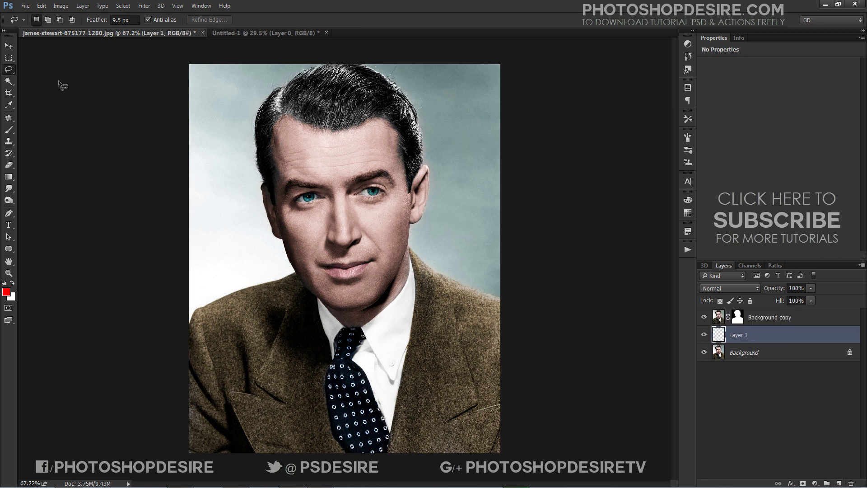
click(42, 6)
click(71, 135)
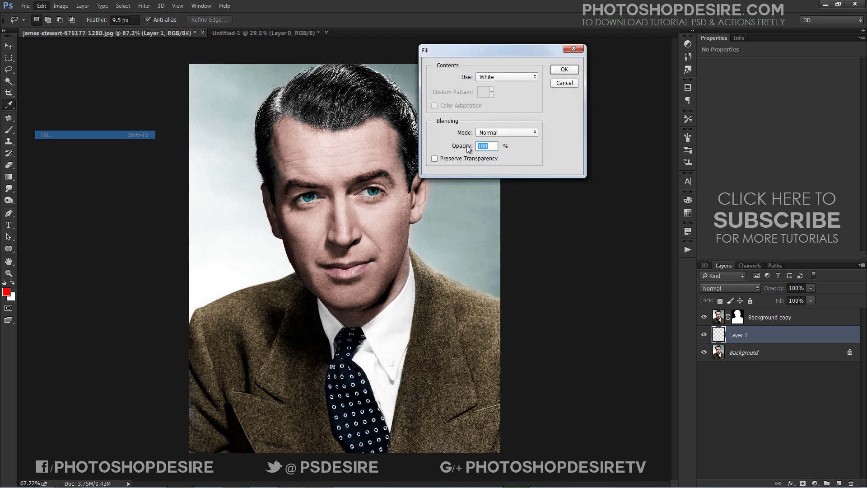
click(564, 70)
key(l)
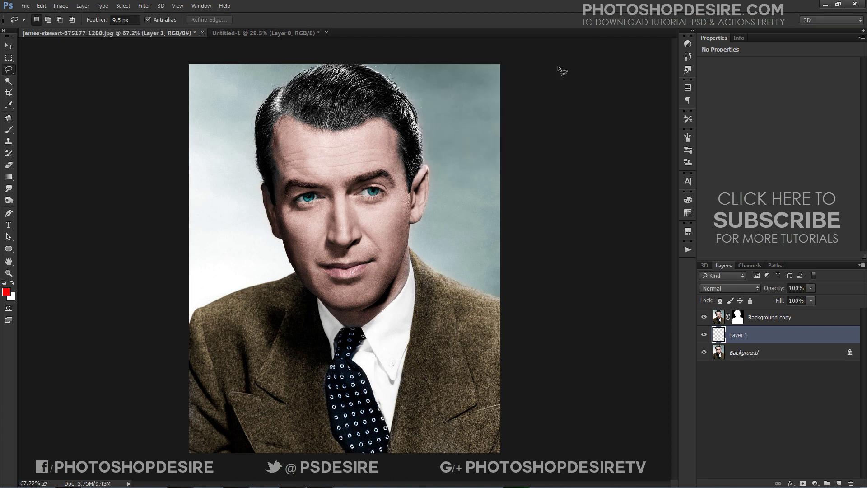
- Merge the masked portrait with the white layer and compare the result with the original background
ctrl+click(758, 318)
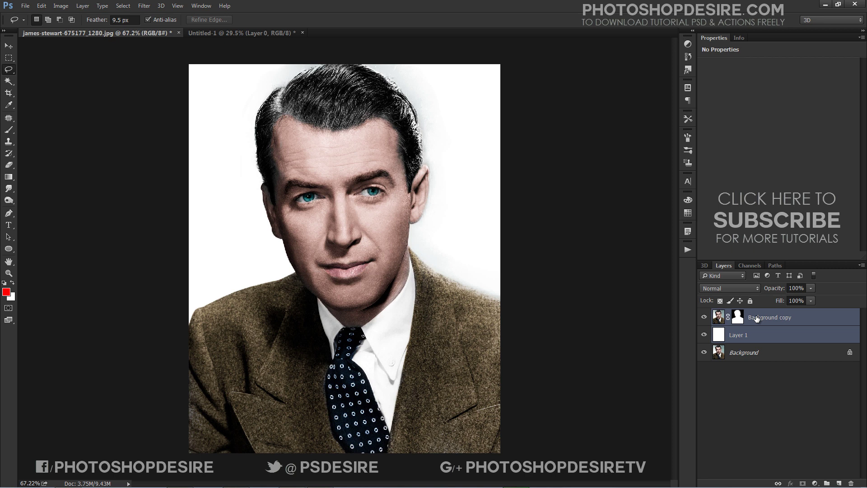
right_click(757, 319)
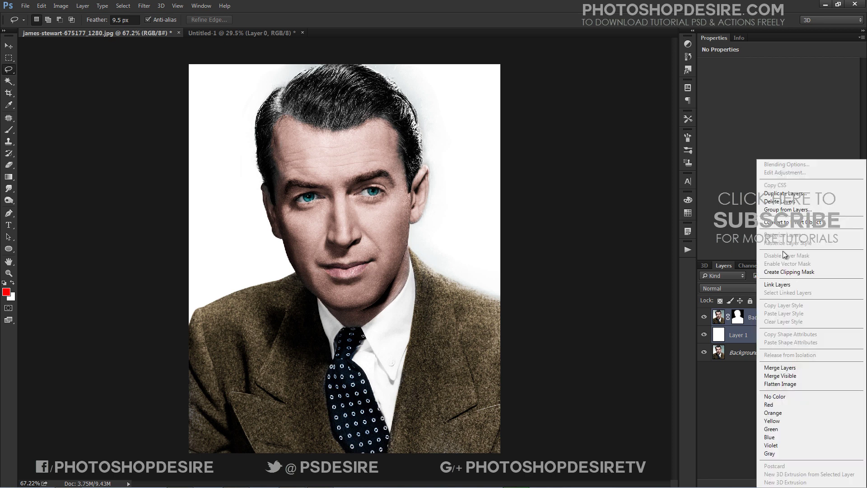
click(825, 368)
click(704, 317)
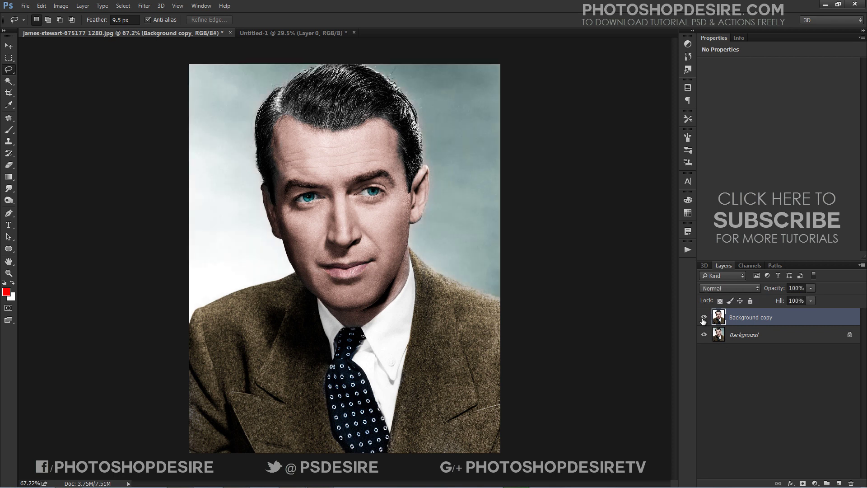
click(704, 317)
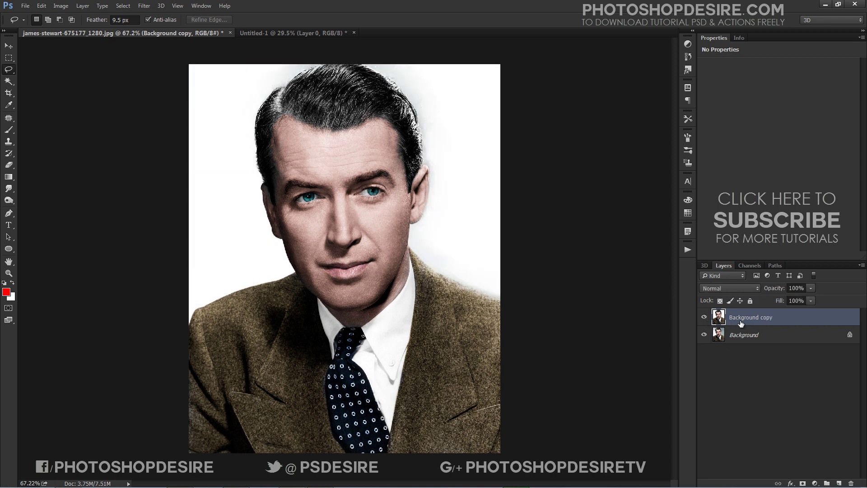
- Desaturate the merged portrait layer and switch to the Move tool
click(39, 8)
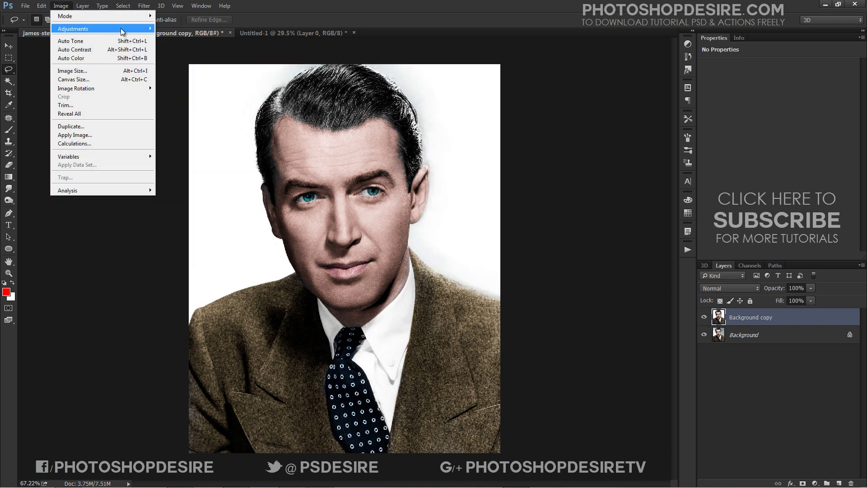
mouse_move(122, 31)
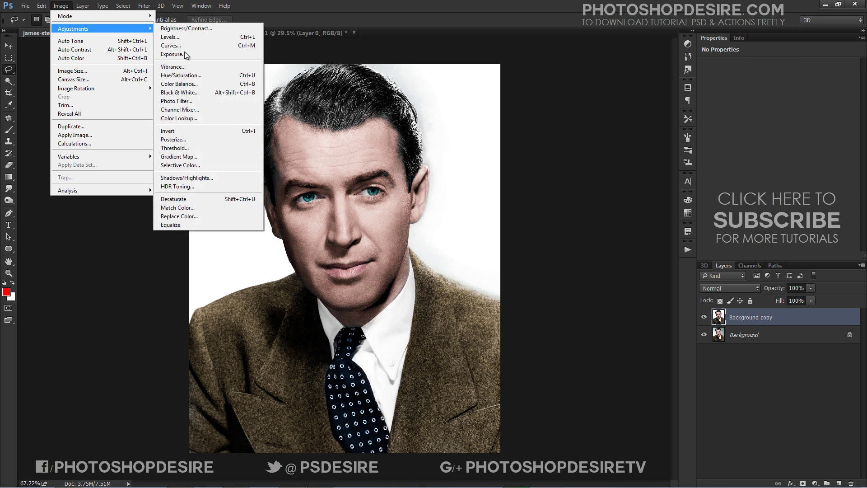
click(236, 200)
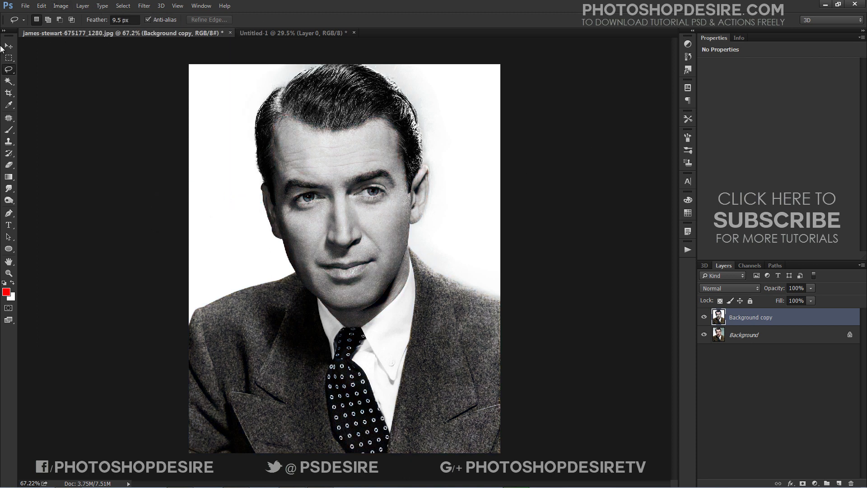
key(v)
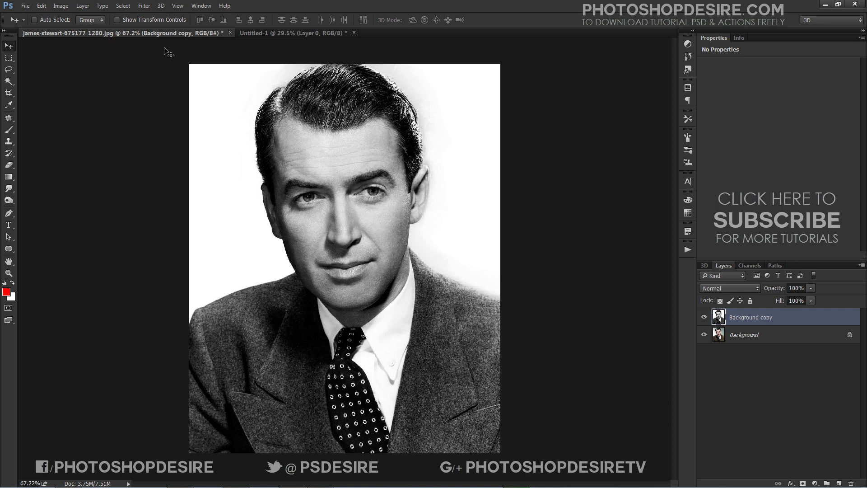
- Apply the Cutout filter to the portrait with Number of Levels 4, Edge Simplicity 4 and Edge Fidelity 1
click(144, 7)
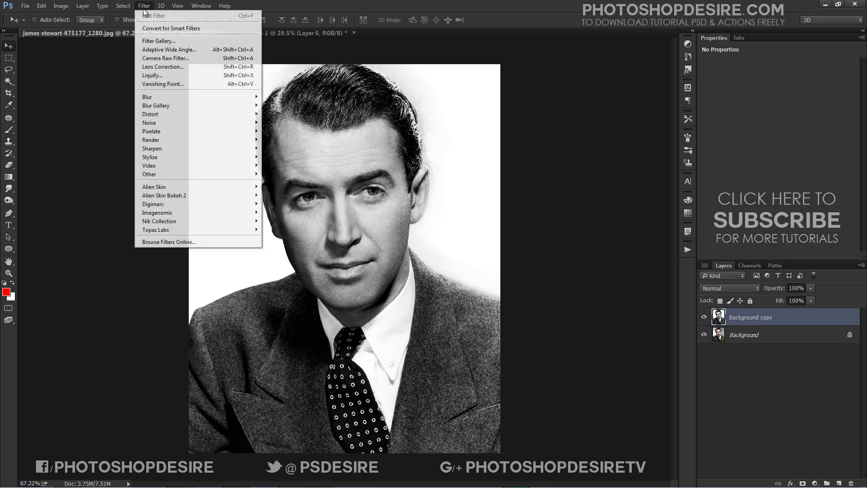
click(152, 41)
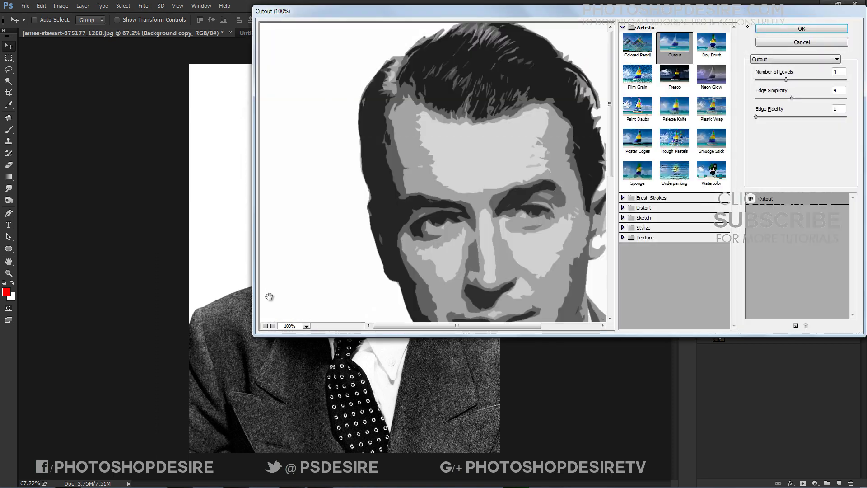
click(266, 326)
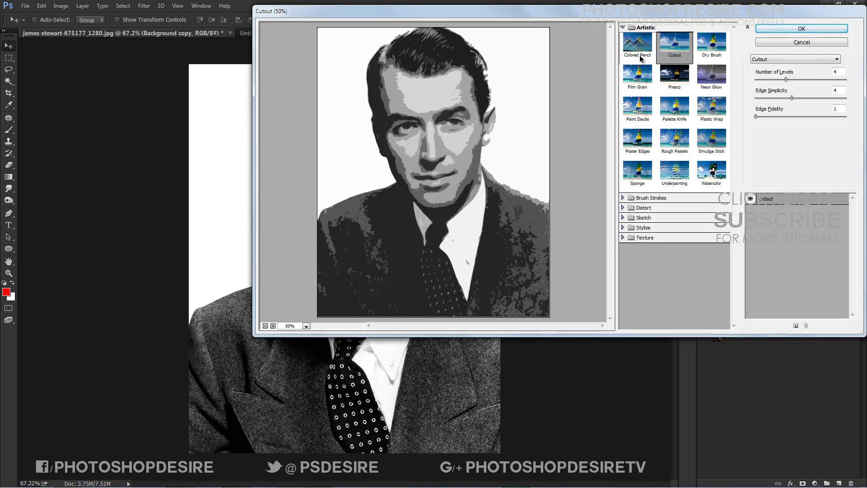
click(702, 47)
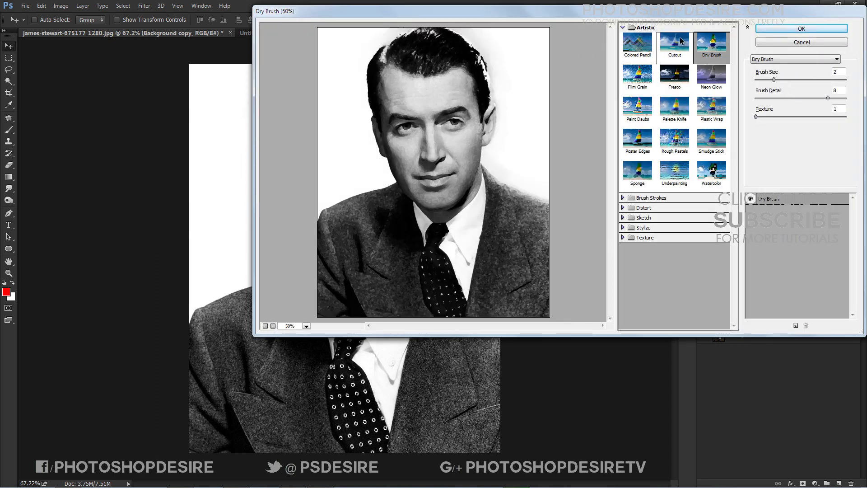
click(684, 42)
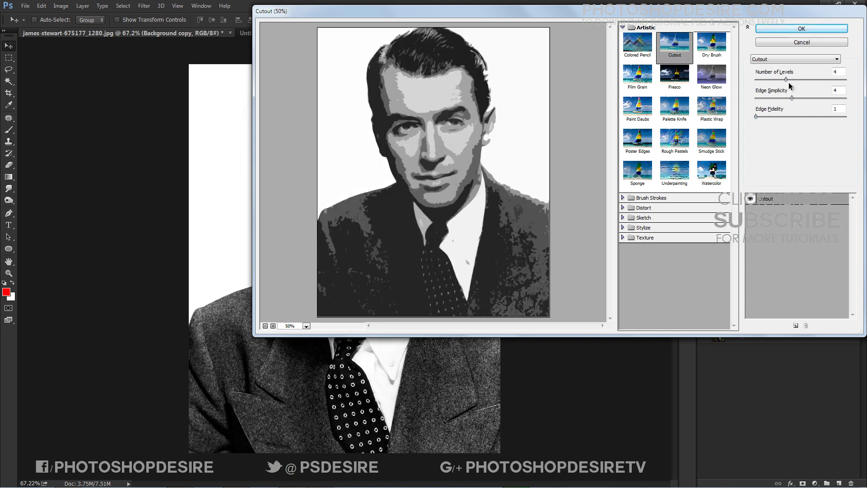
drag(787, 80, 794, 98)
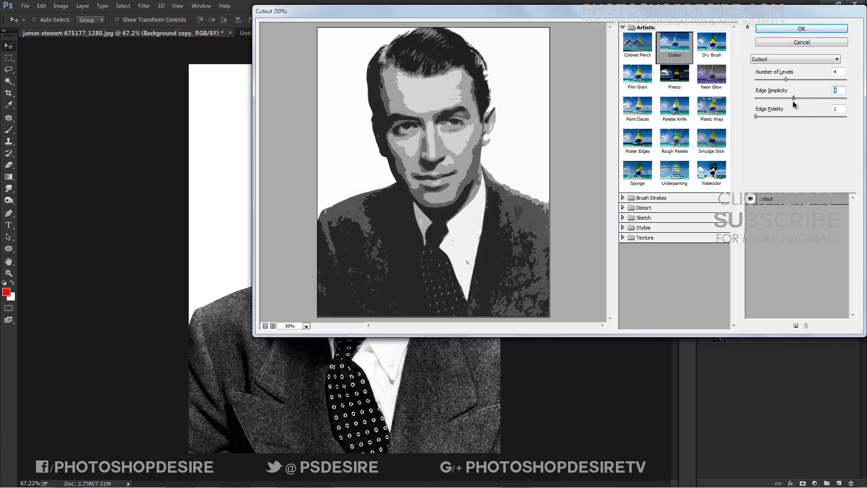
click(772, 28)
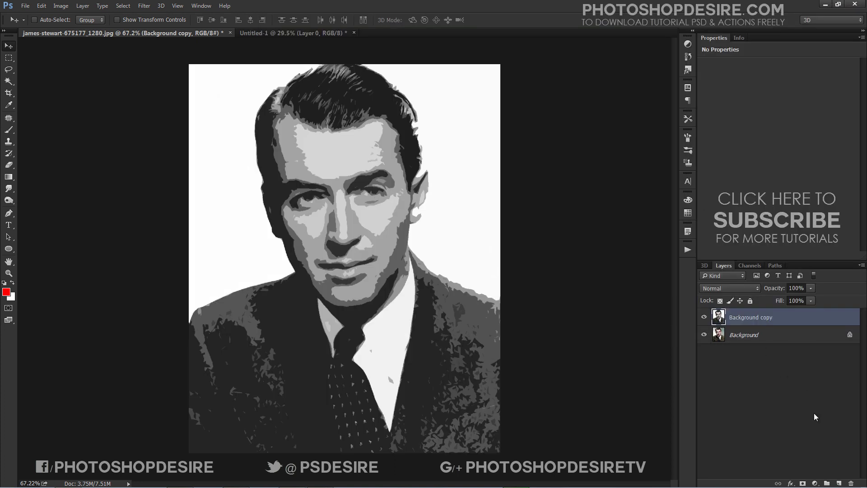
- Number the portrait's tonal areas 1 to 5 with a red brush on a temporary layer, and delete that layer
click(838, 483)
click(9, 130)
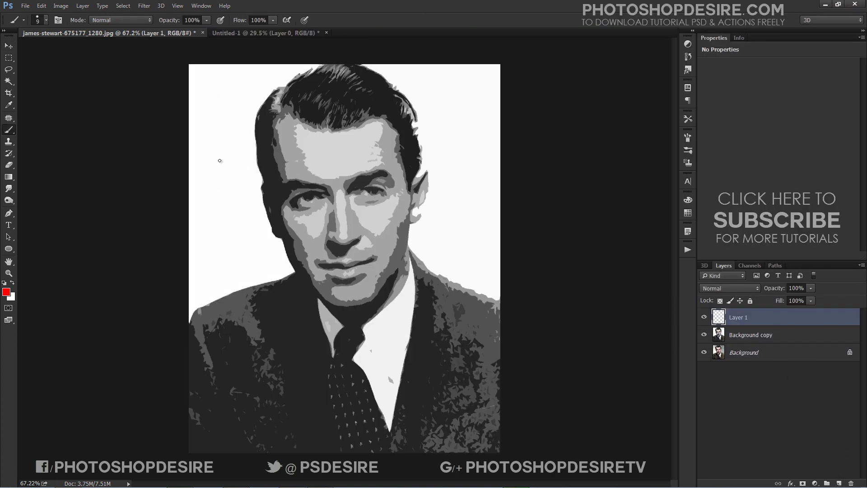
drag(225, 158, 229, 188)
drag(255, 154, 264, 177)
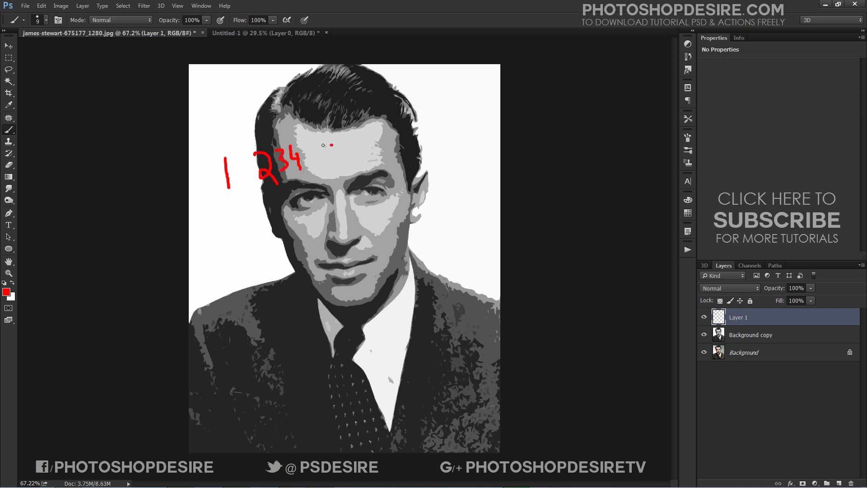
drag(323, 145, 322, 166)
key(v)
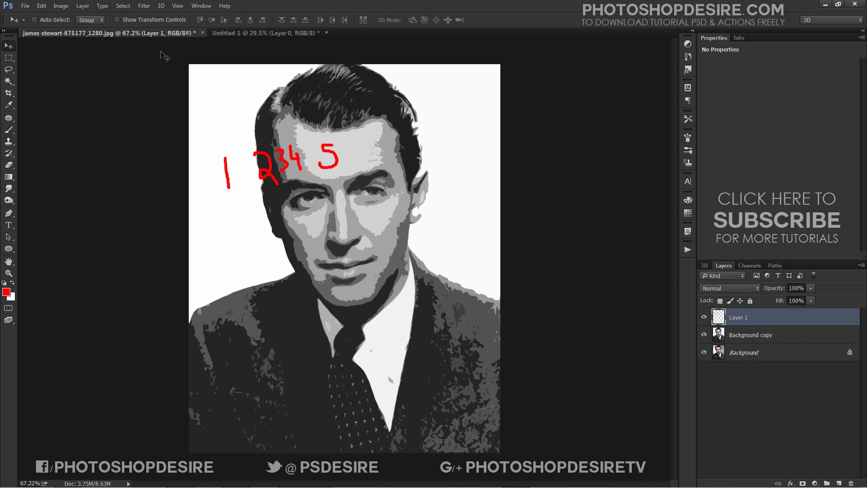
click(704, 317)
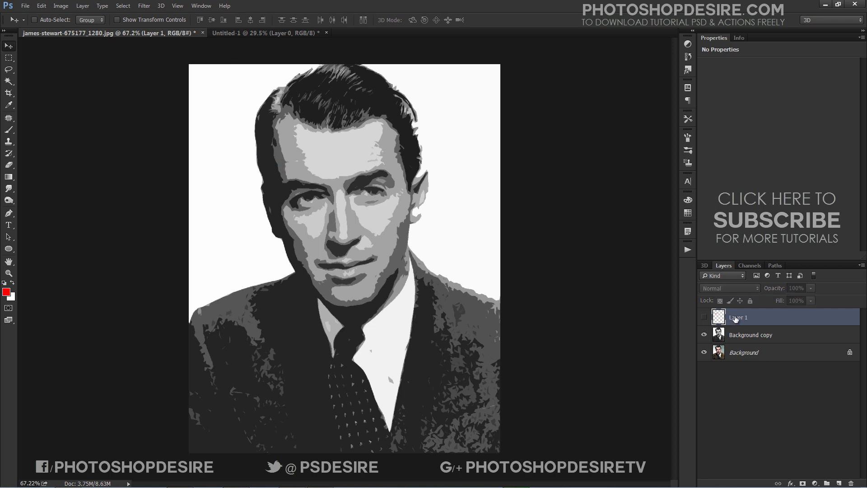
key(Delete)
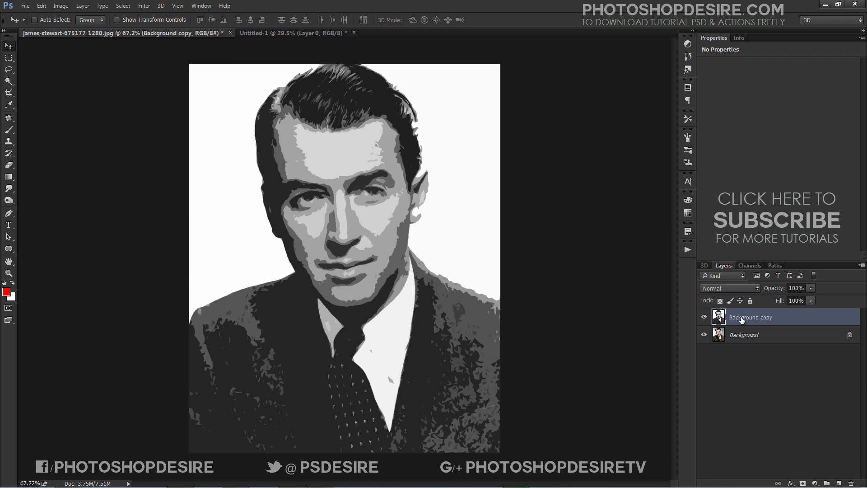
- Duplicate the Cutout portrait layer four times, giving the copies Background copy 2 to Background copy 5
right_click(742, 319)
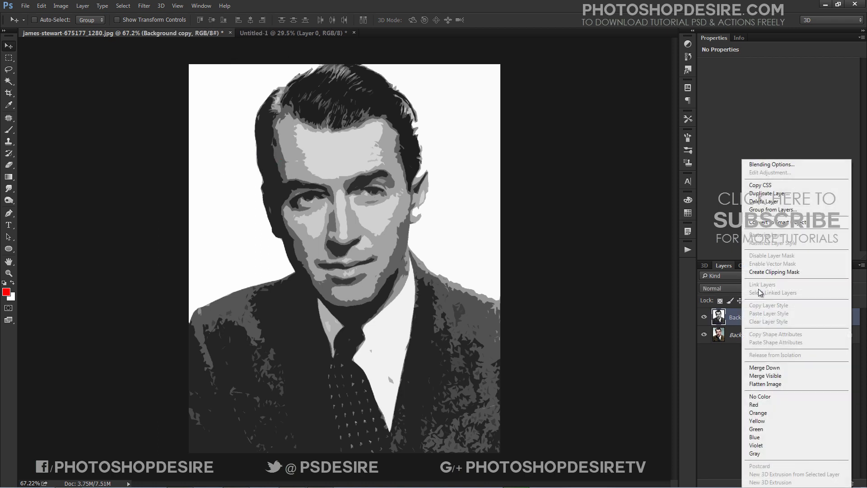
click(783, 195)
click(387, 84)
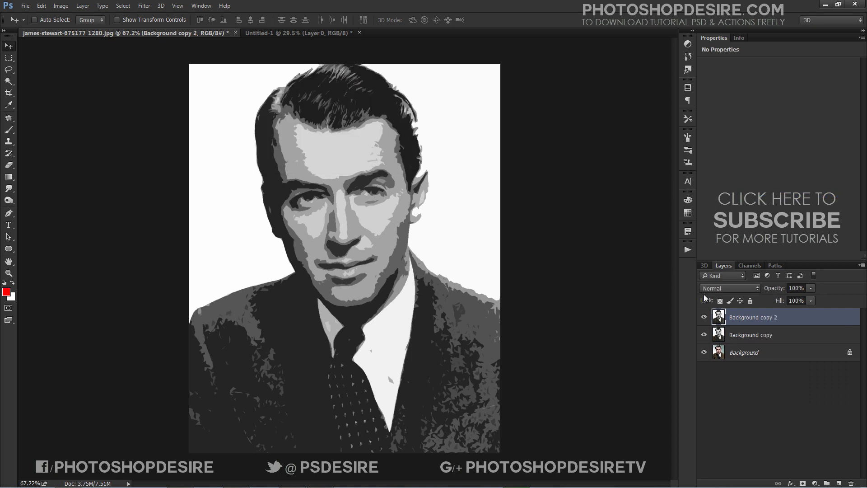
right_click(745, 320)
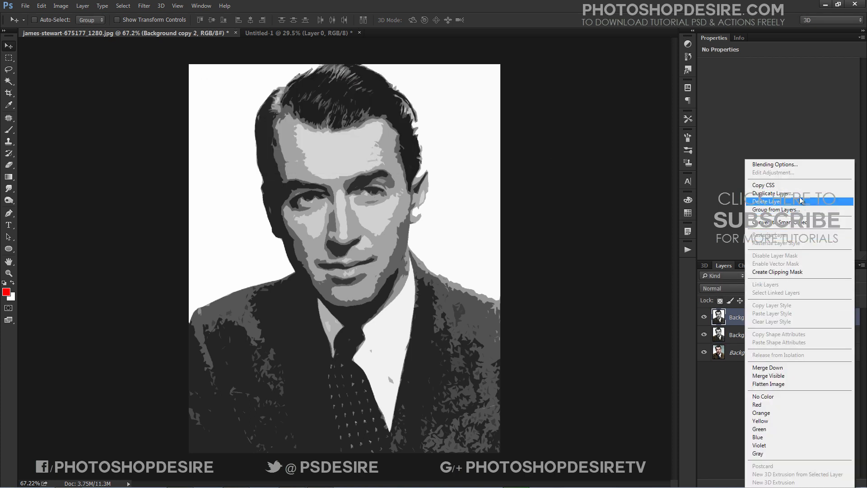
click(783, 193)
click(387, 97)
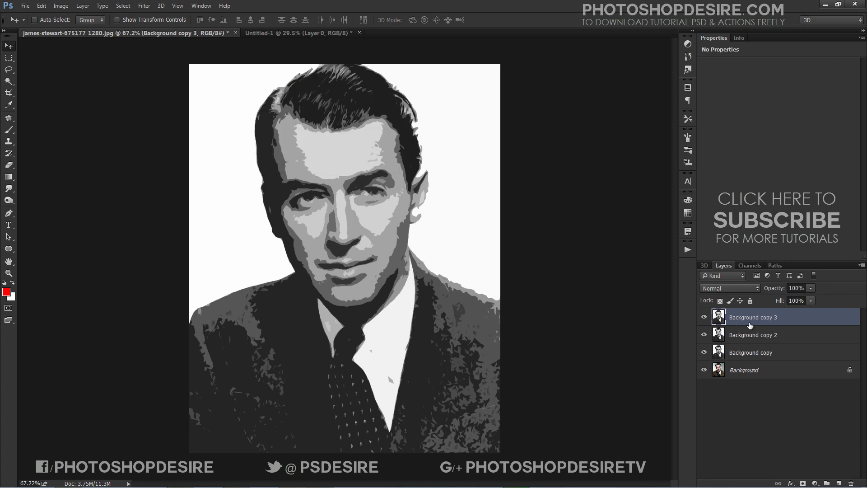
right_click(758, 319)
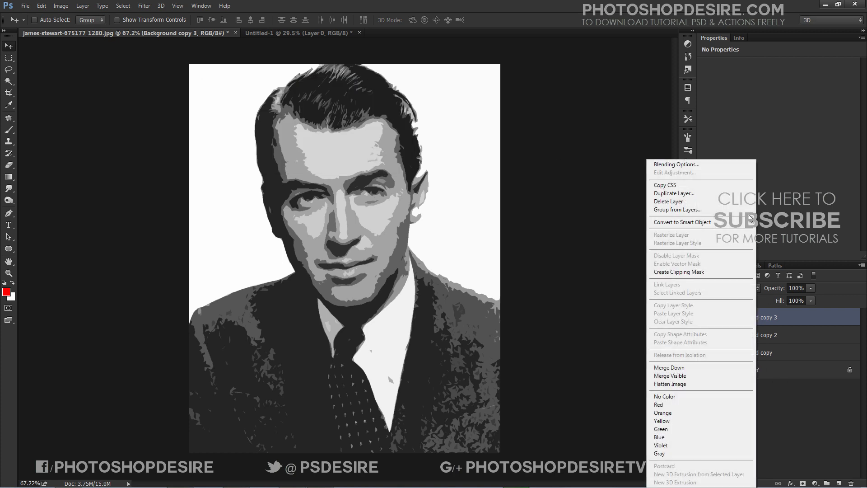
click(716, 193)
click(387, 101)
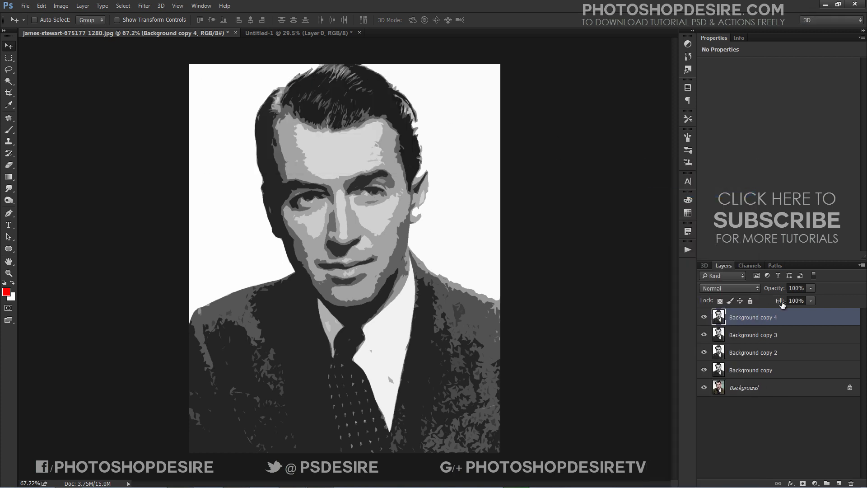
right_click(773, 320)
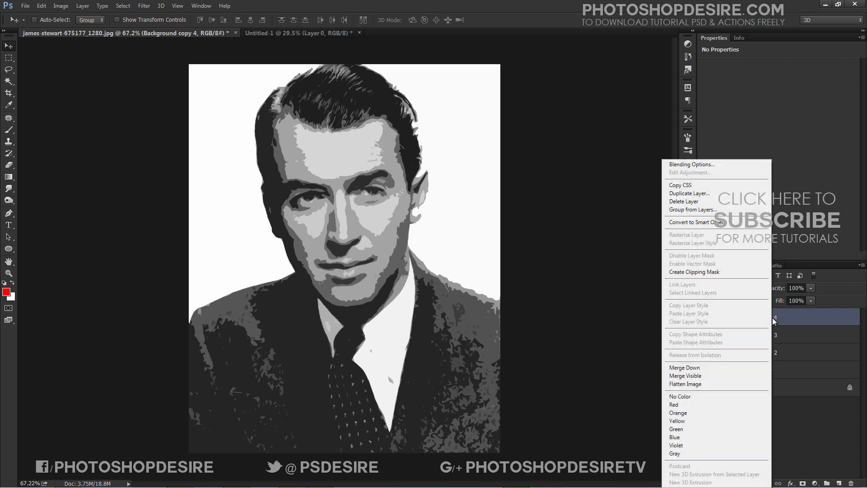
click(723, 194)
click(387, 101)
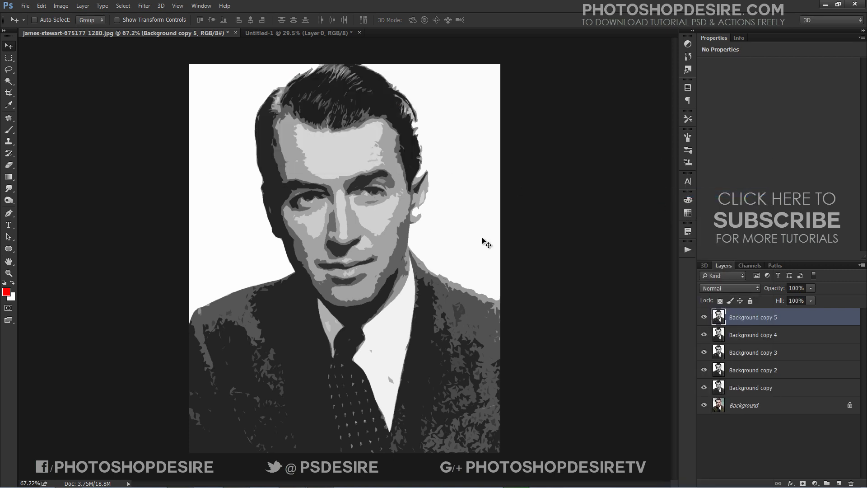
- Hide Background copy 2 to 5 and the original Background layer, leaving Background copy visible and selected
click(704, 317)
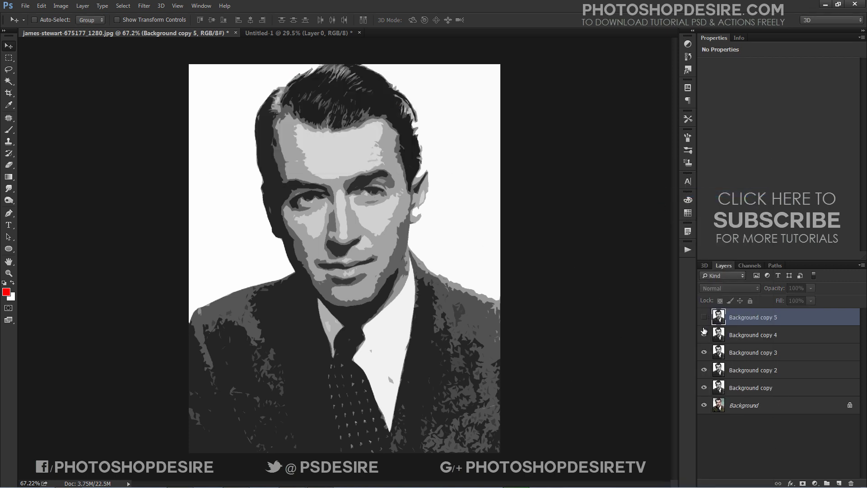
click(705, 335)
click(704, 370)
click(703, 388)
click(704, 388)
click(739, 388)
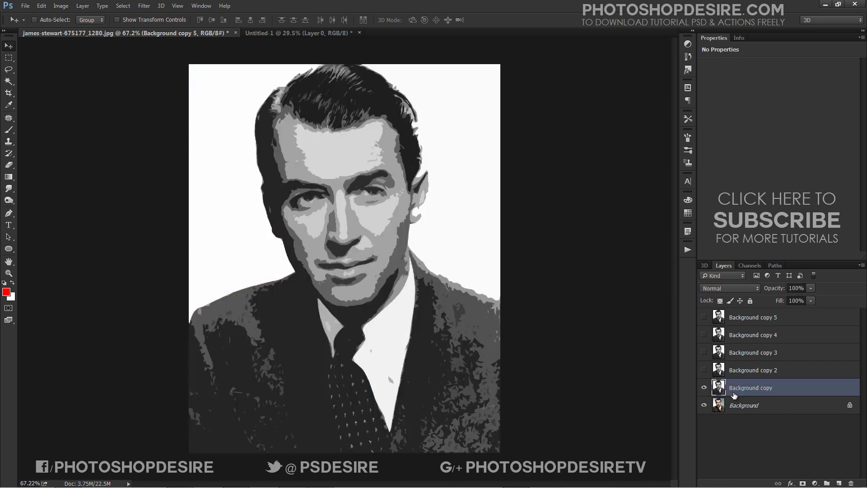
click(704, 406)
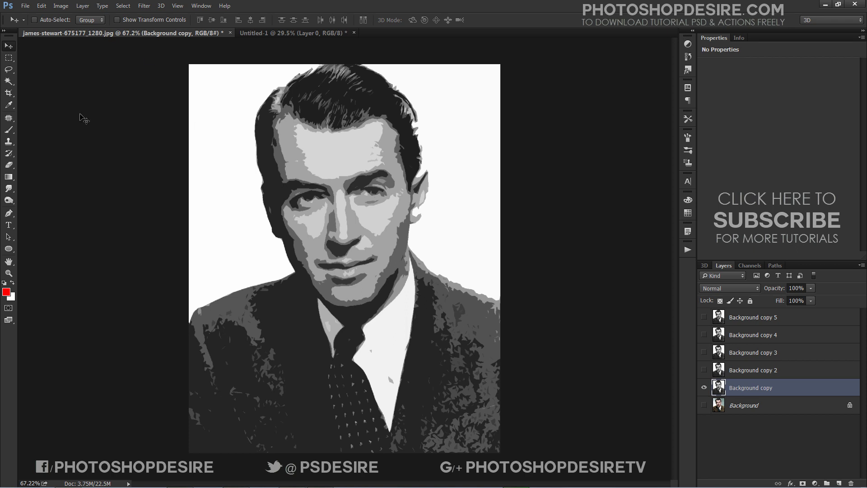
- Select the white areas of Background copy with the Magic Wand and turn the selection into a layer mask
click(11, 79)
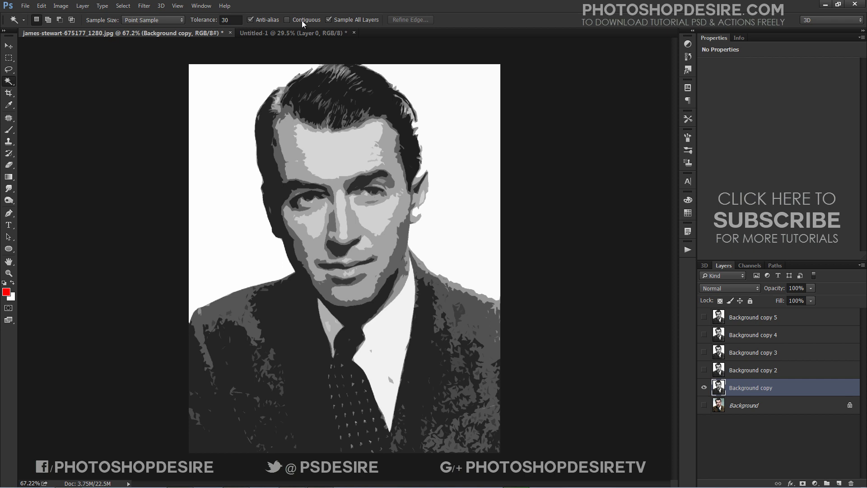
click(238, 140)
click(803, 484)
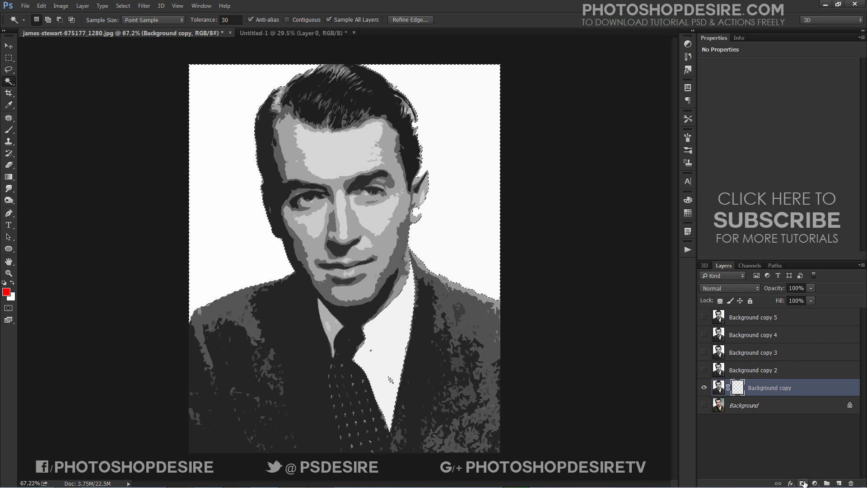
click(803, 483)
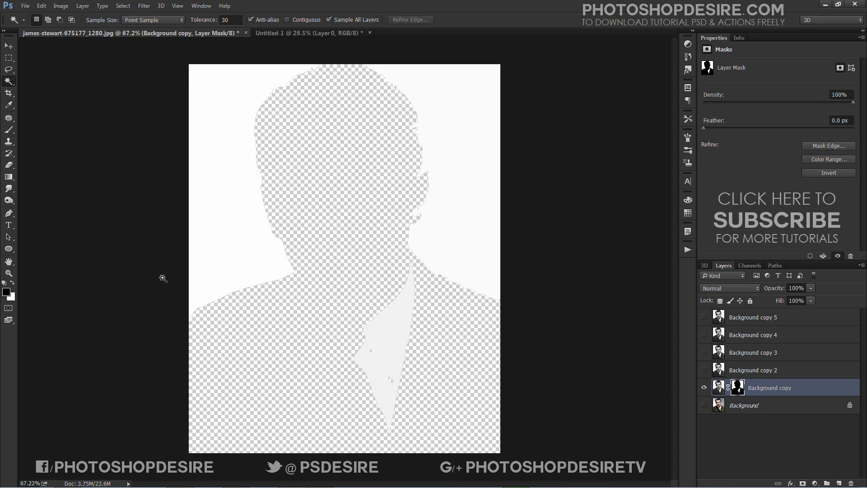
- Show Background copy 2, select its darkest tone with the Magic Wand and mask the layer to that tone
click(704, 370)
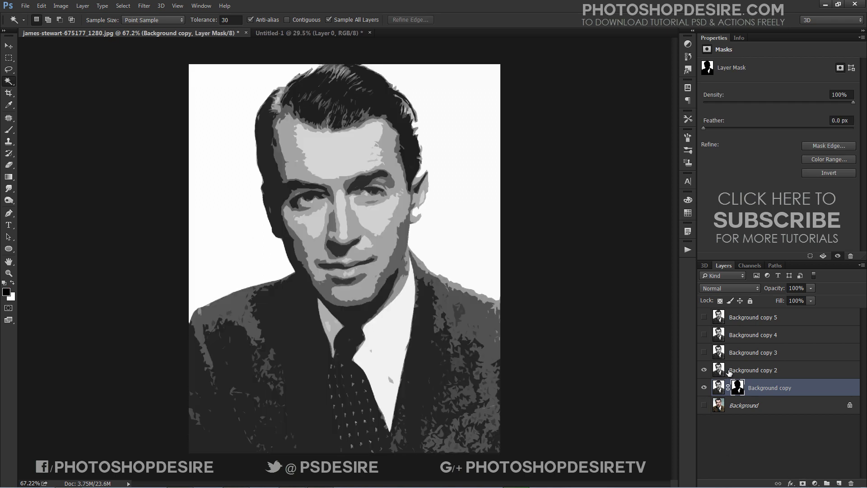
click(750, 372)
click(277, 180)
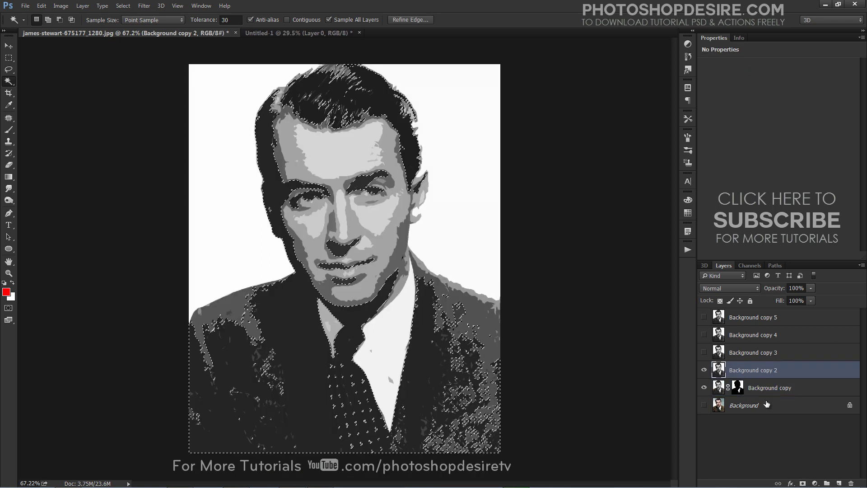
click(803, 483)
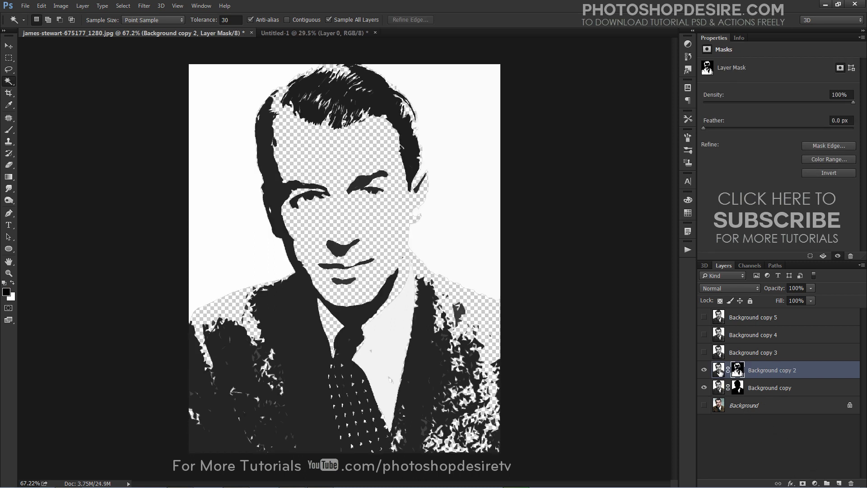
- Show Background copy 3, select the dark grey tone at the side of the forehead and mask the layer to it
click(704, 352)
click(752, 352)
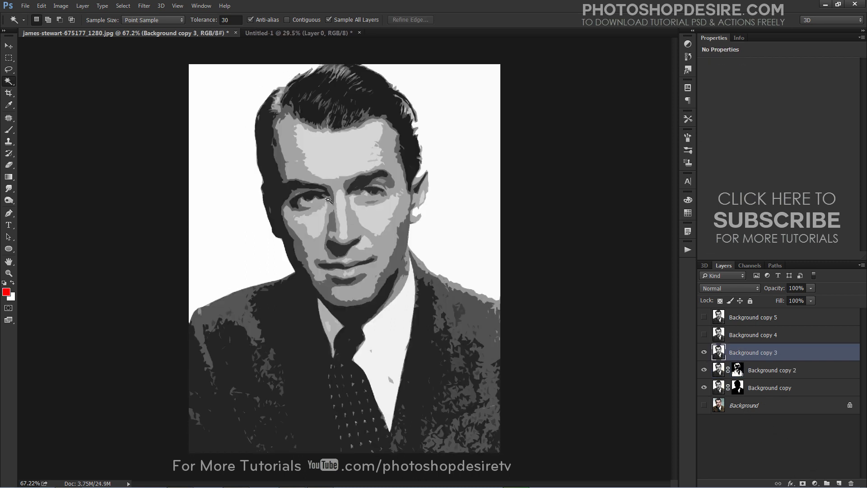
click(281, 160)
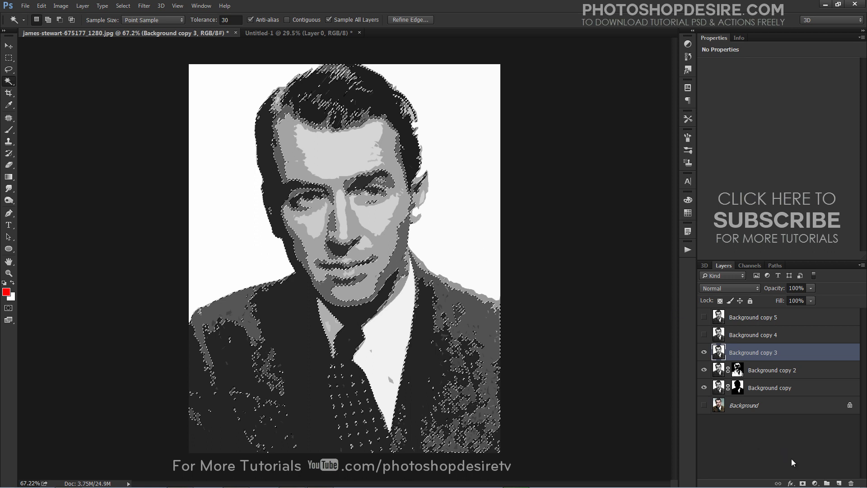
click(803, 484)
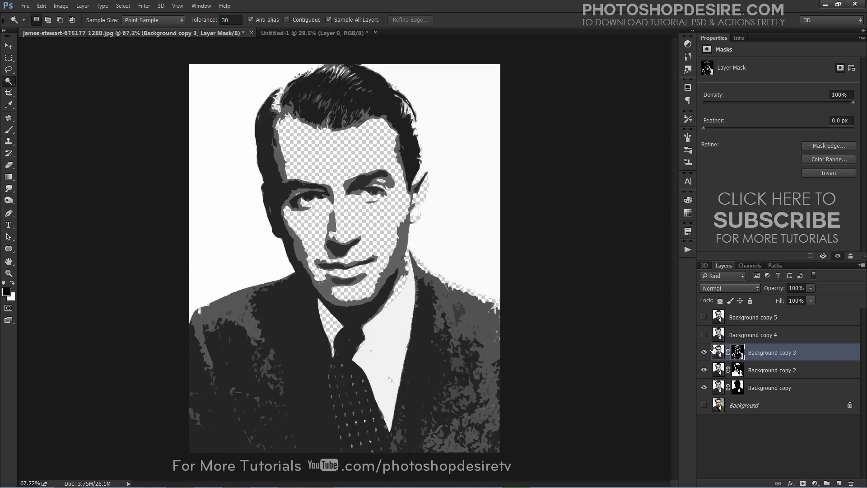
- Show Background copy 4, select the mid-grey skin tone on the forehead and mask the layer to it
click(704, 335)
click(734, 336)
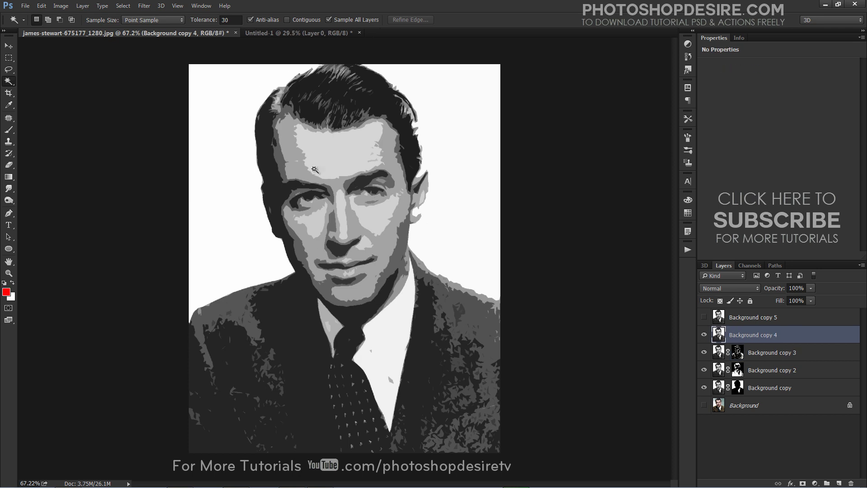
click(291, 152)
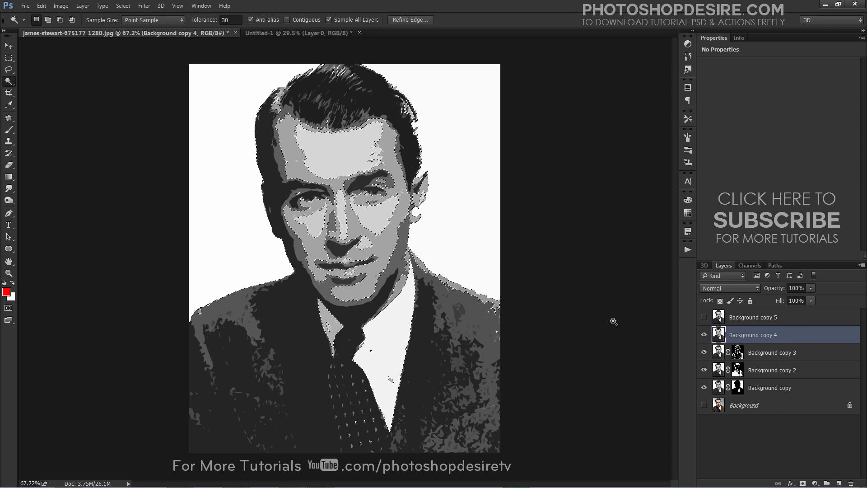
click(803, 484)
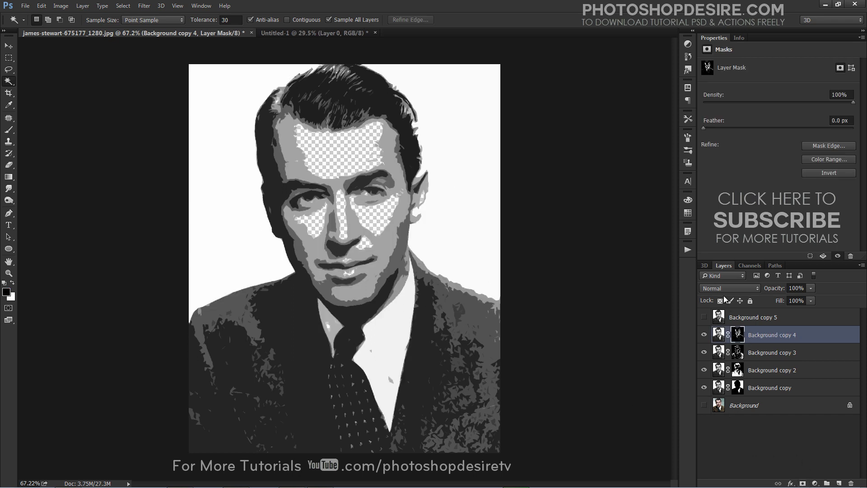
- Show Background copy 5, mask it to the light grey forehead highlight tone, and switch to the Move tool
click(705, 316)
click(744, 319)
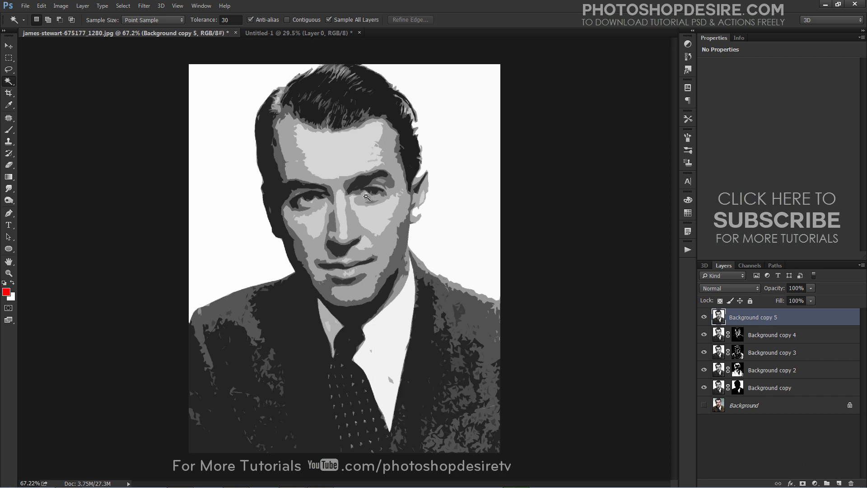
click(345, 155)
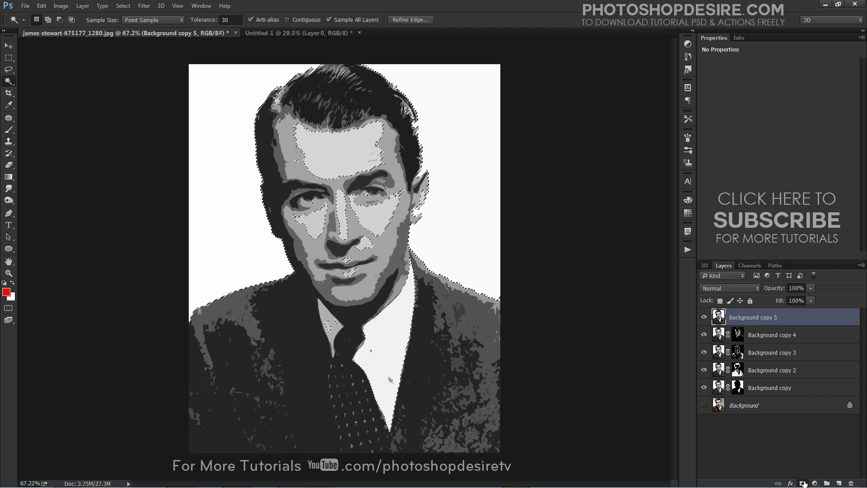
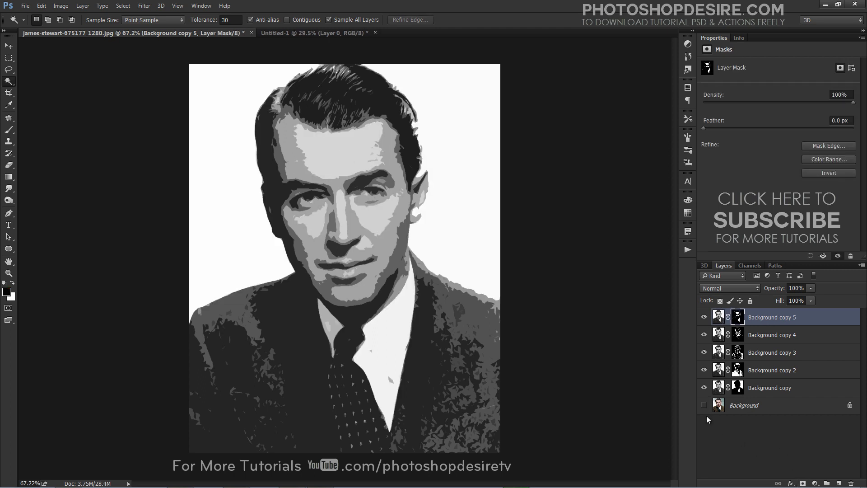
key(v)
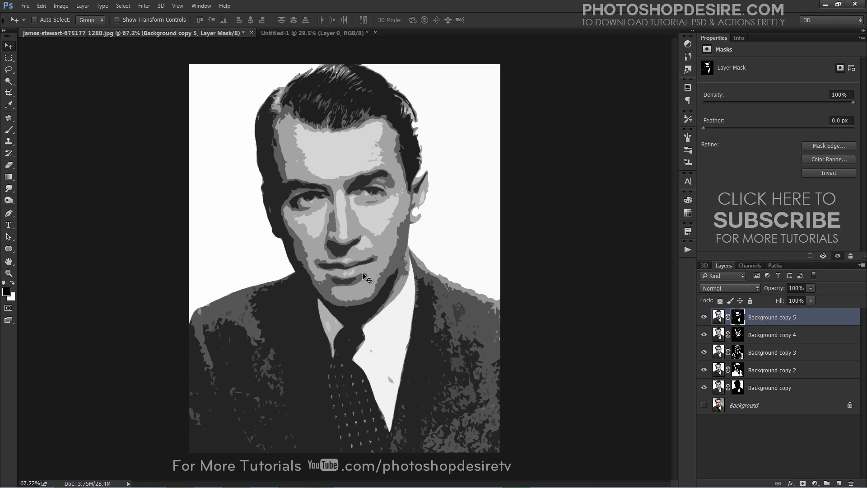
- Switch to the Untitled-1 document and examine its word texture up close and as a whole
click(333, 34)
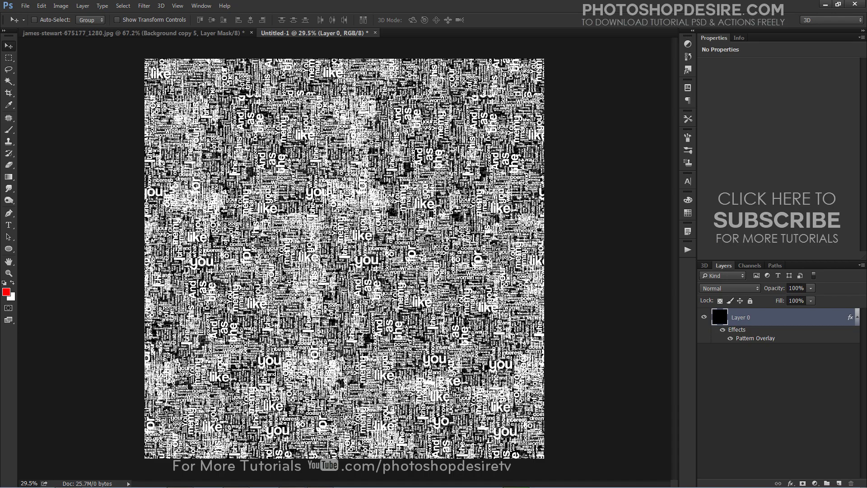
scroll(338, 234, up, 5)
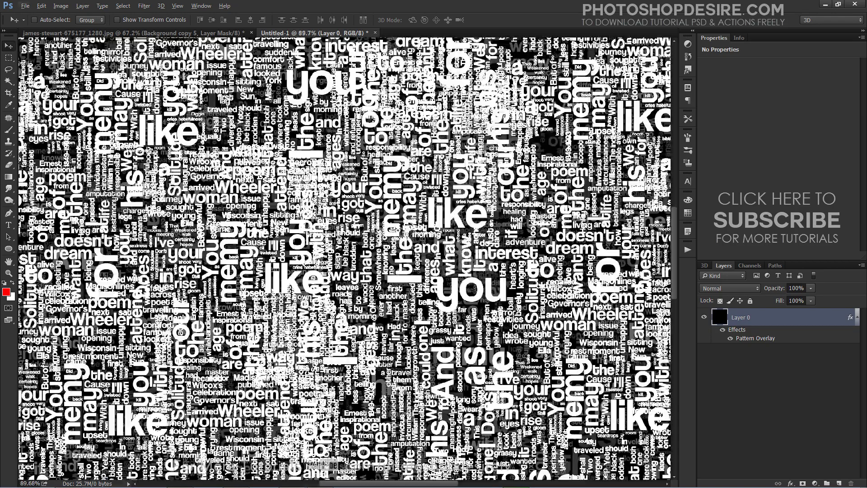
scroll(380, 225, up, 3)
scroll(379, 226, down, 5)
scroll(369, 229, up, 4)
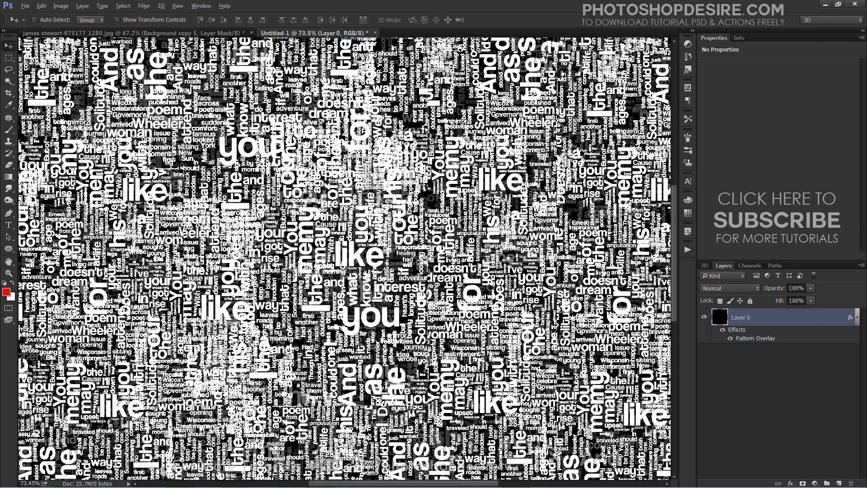
scroll(370, 232, up, 5)
scroll(397, 306, down, 2)
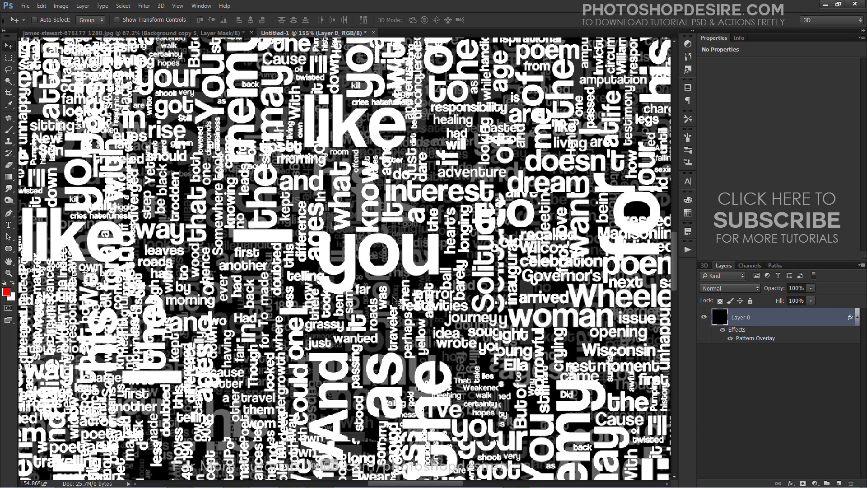
scroll(394, 301, down, 10)
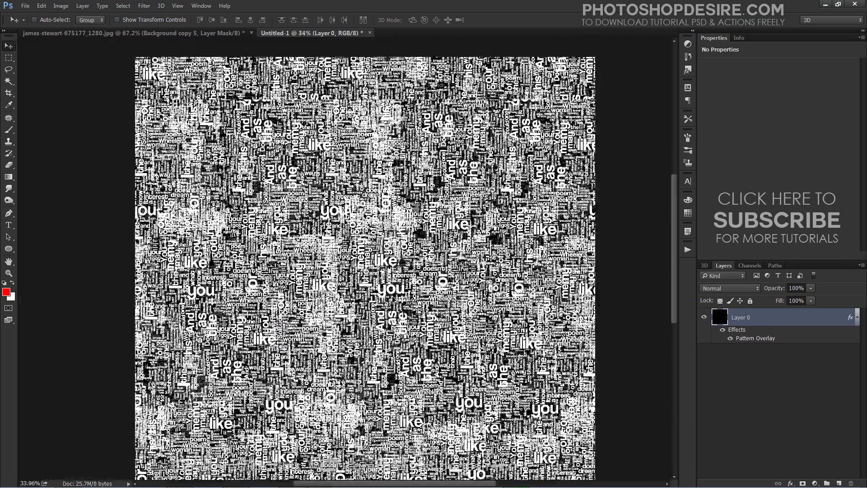
scroll(357, 293, up, 2)
scroll(357, 292, down, 1)
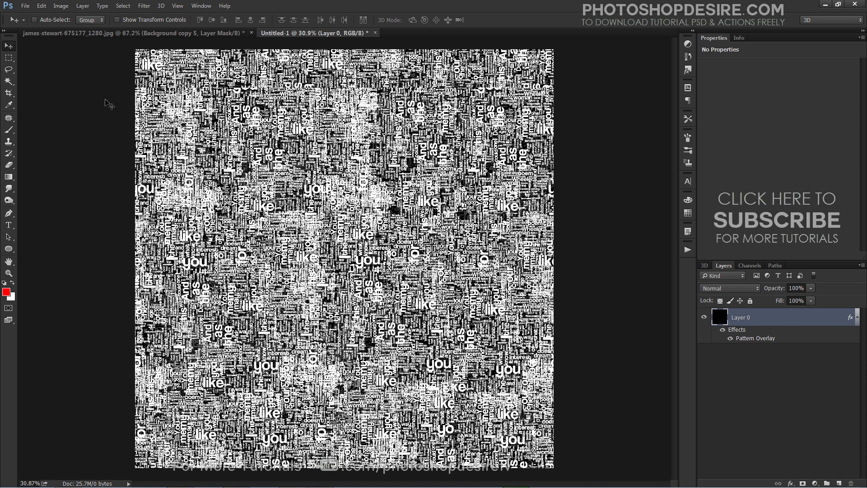
- Define the word texture as a new pattern named TYPO Portrait
click(41, 6)
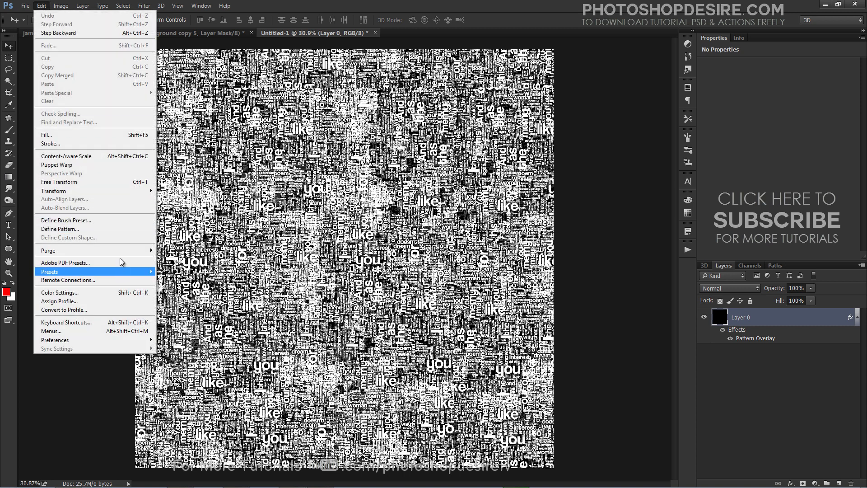
click(121, 229)
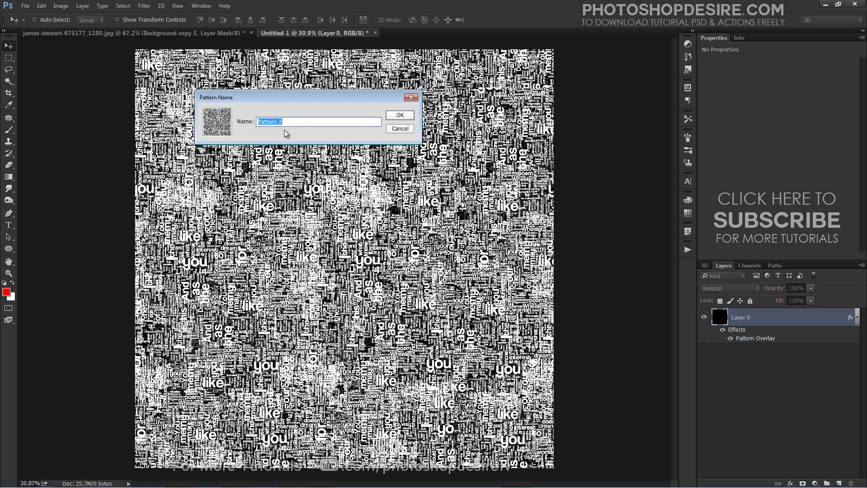
text(TYPO Portrait)
click(389, 115)
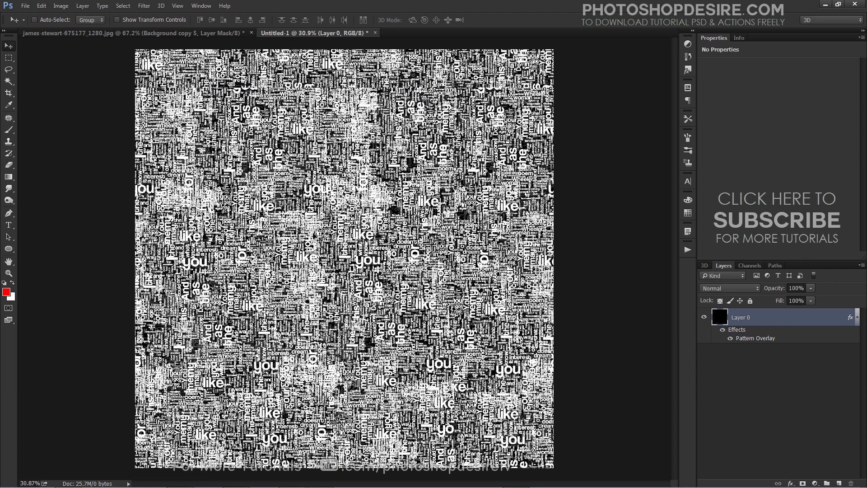
- Return to the portrait document and add a Pattern Overlay using the new word-texture pattern to Background copy 2
click(141, 33)
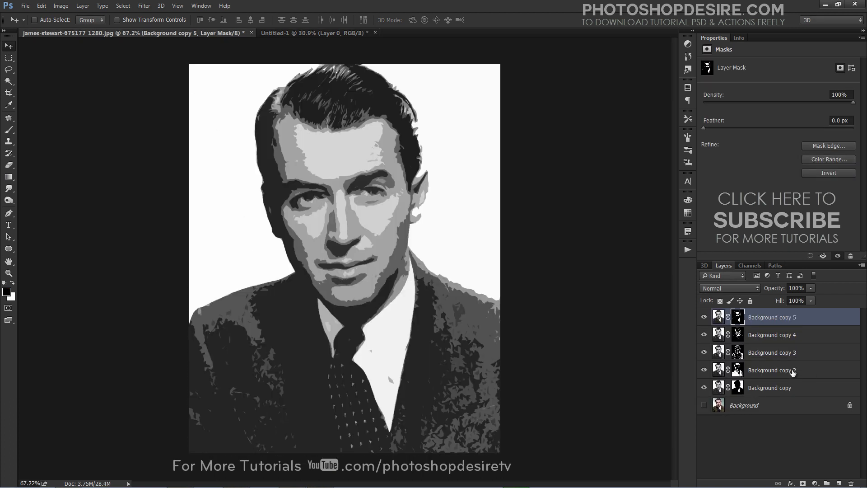
click(767, 388)
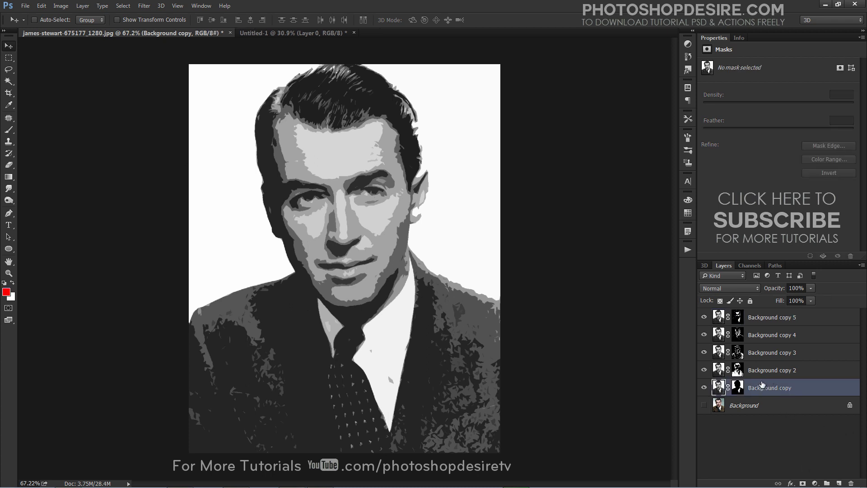
click(751, 371)
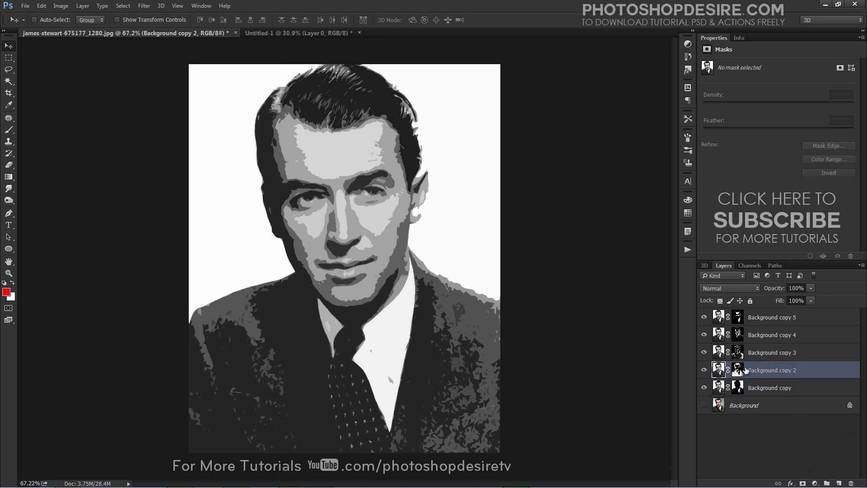
double_click(744, 370)
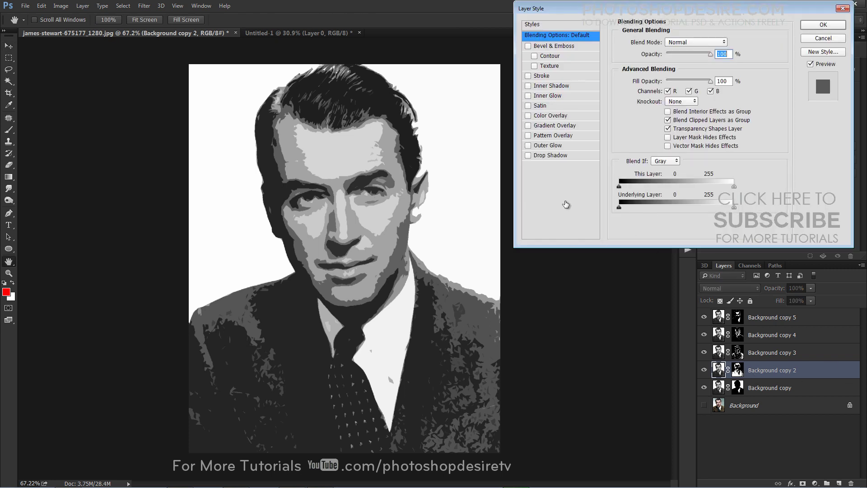
click(555, 136)
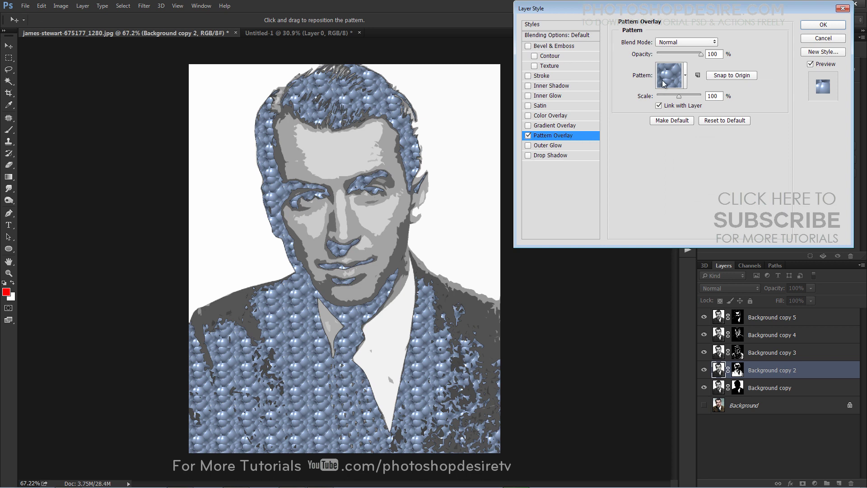
click(685, 76)
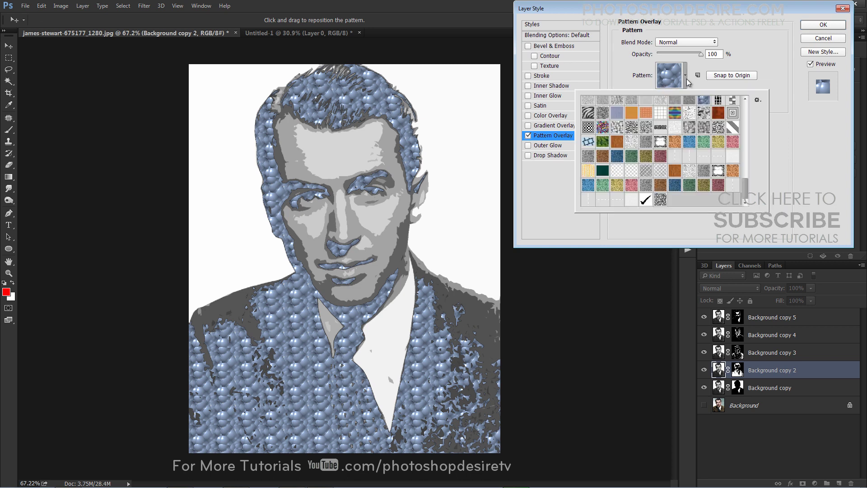
click(660, 200)
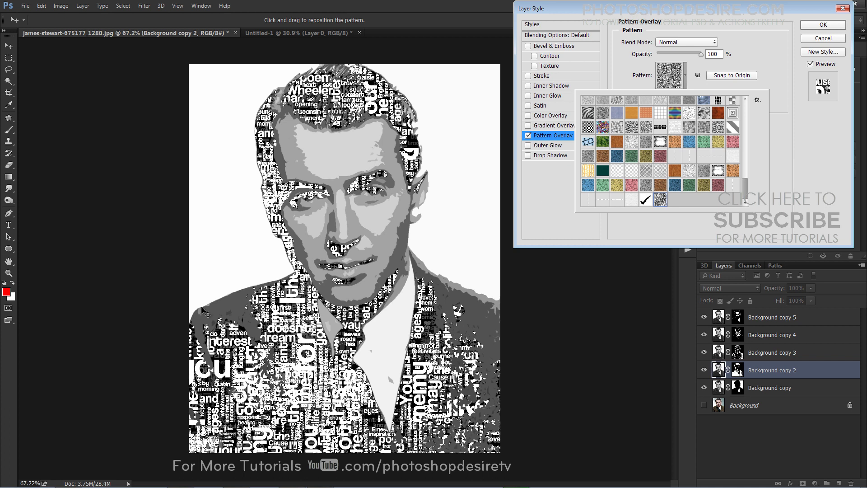
click(762, 62)
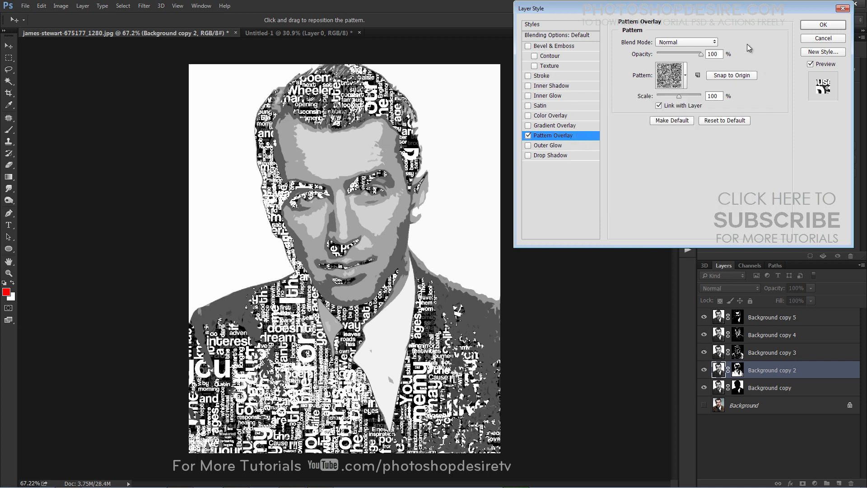
- Set the Background copy 2 pattern overlay to Soft Light blend mode and apply the layer style
click(693, 40)
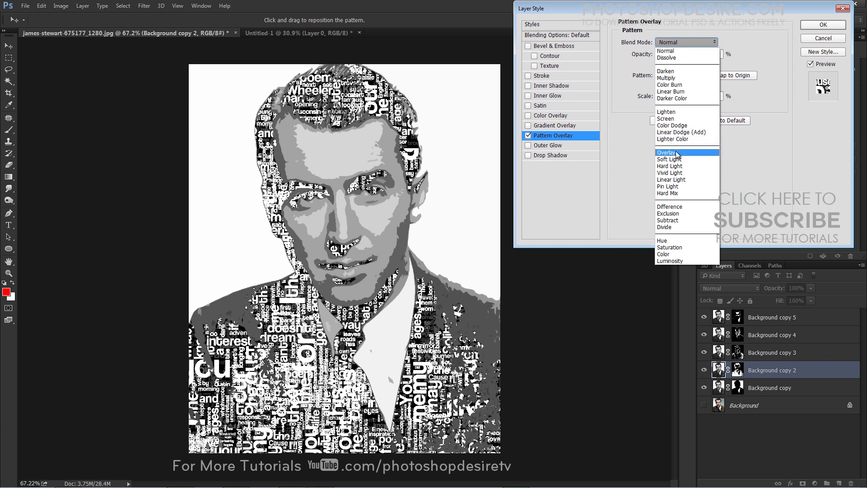
click(673, 153)
click(668, 43)
click(678, 45)
scroll(679, 45, down, 1)
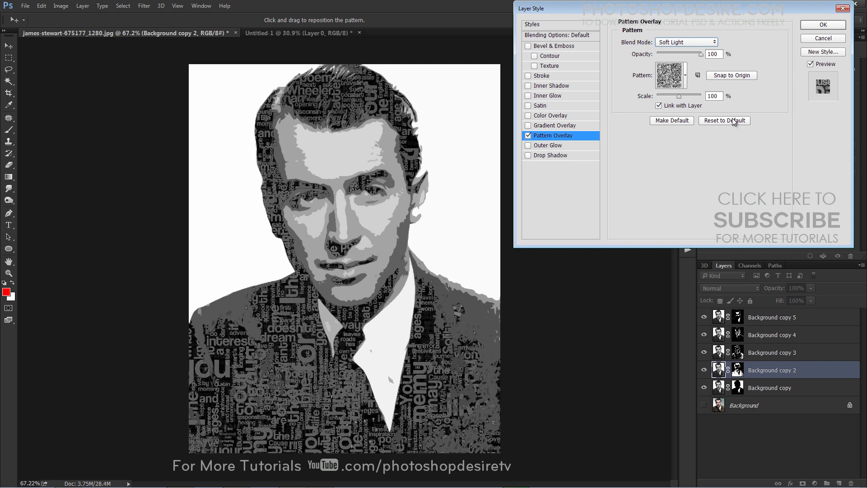
click(823, 24)
- Add a Pattern Overlay with the word-texture pattern to Background copy 3
scroll(273, 167, up, 5)
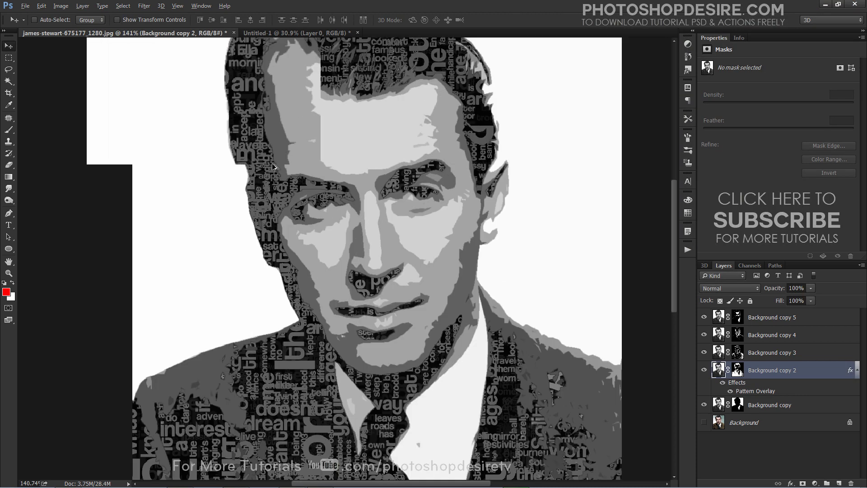
key(alt)
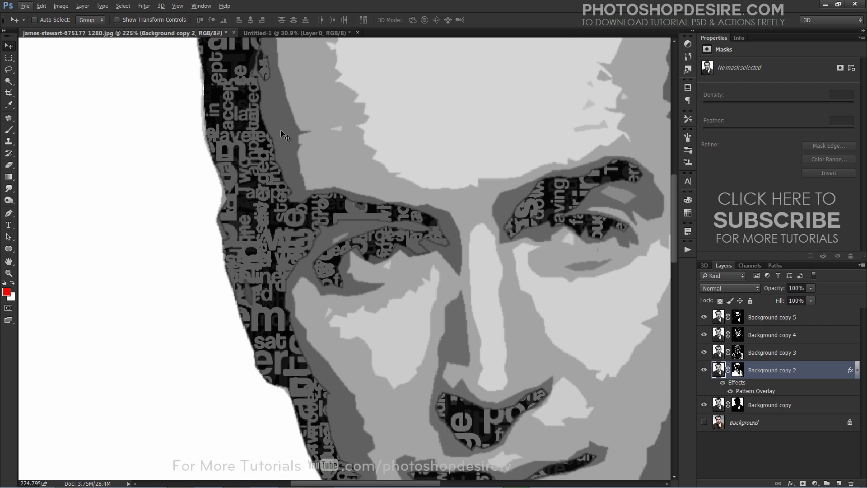
key(alt)
key(ctrl+0)
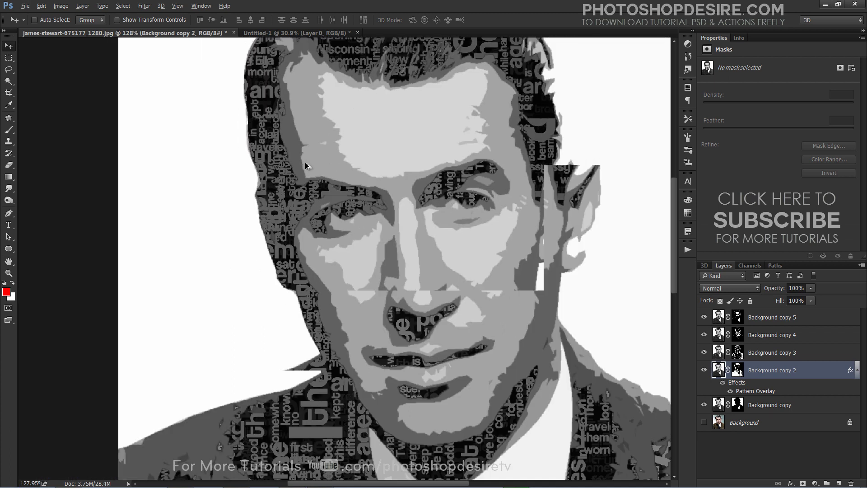
key(alt)
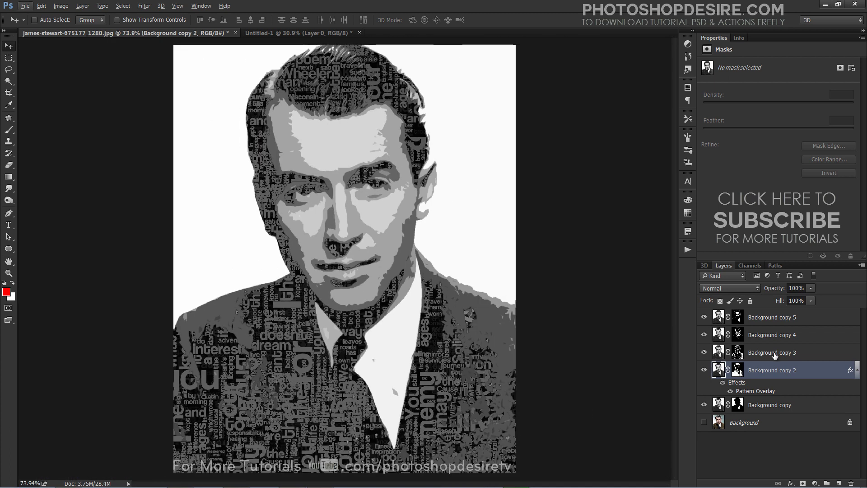
click(751, 353)
double_click(747, 352)
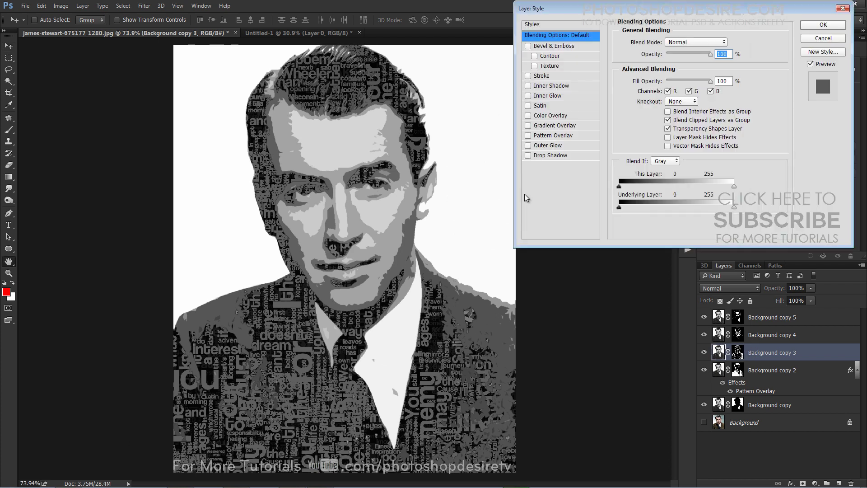
click(545, 136)
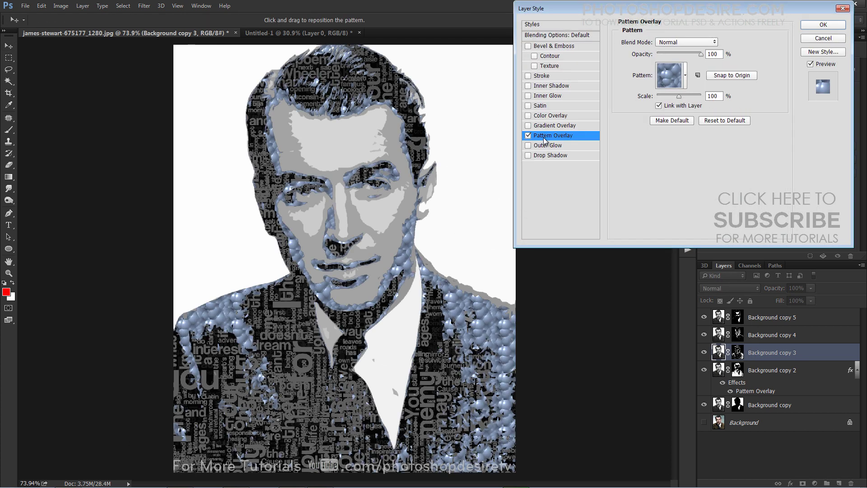
click(686, 76)
click(660, 200)
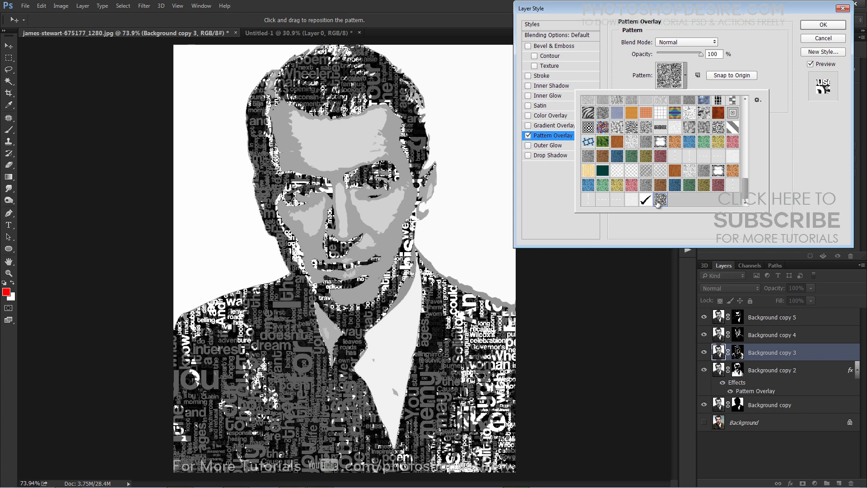
- Set the Background copy 3 pattern overlay's blend mode to Soft Light and apply the layer style
click(713, 45)
click(713, 42)
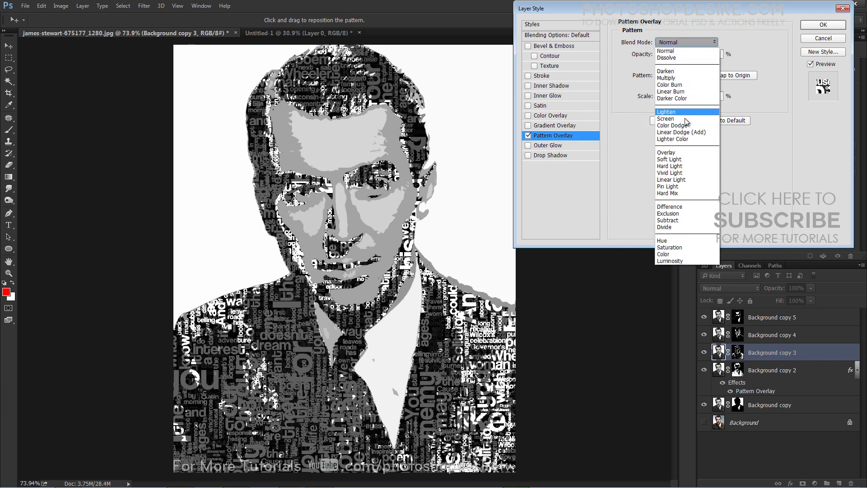
click(684, 160)
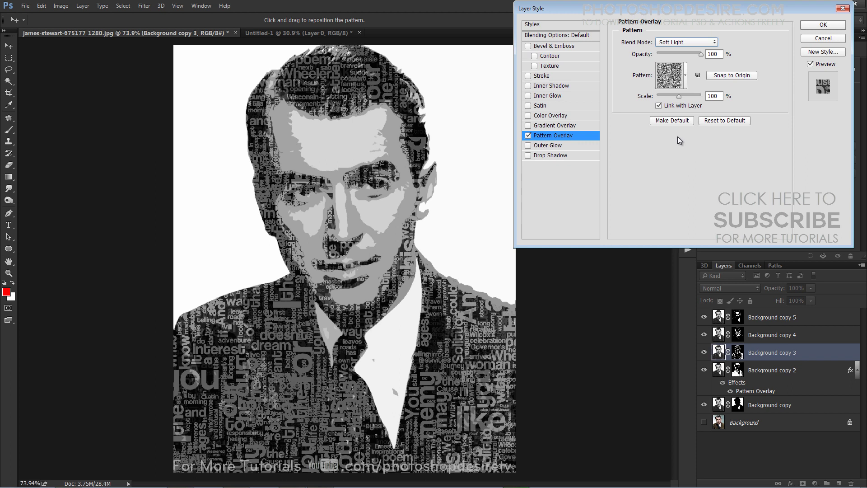
click(824, 24)
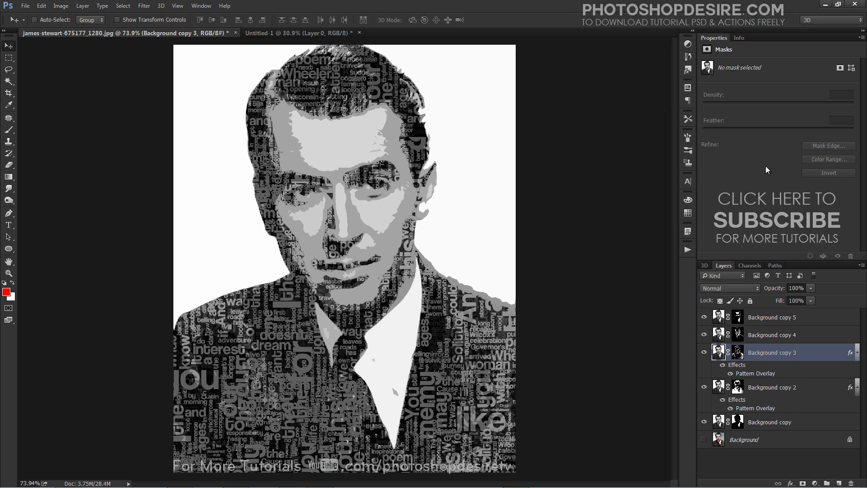
- Apply a Pattern Overlay to Background copy 4 using the word-texture pattern in Soft Light blend mode
double_click(746, 335)
click(559, 137)
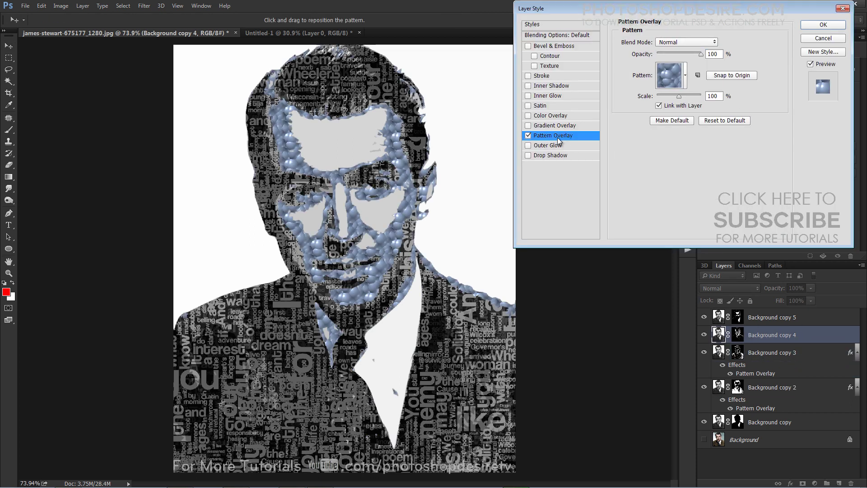
click(685, 83)
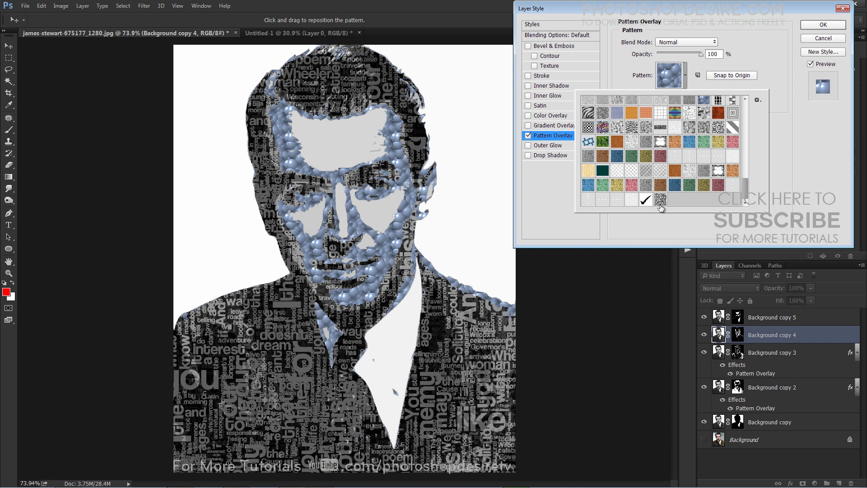
click(660, 202)
click(737, 50)
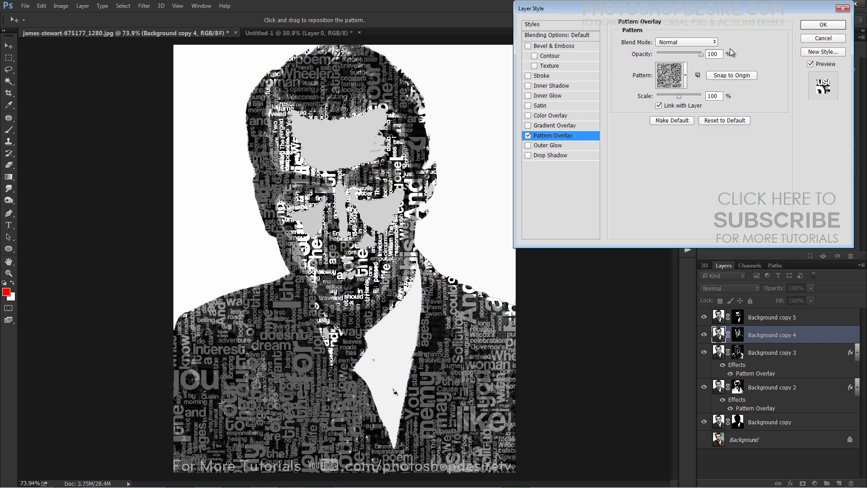
click(687, 42)
click(690, 160)
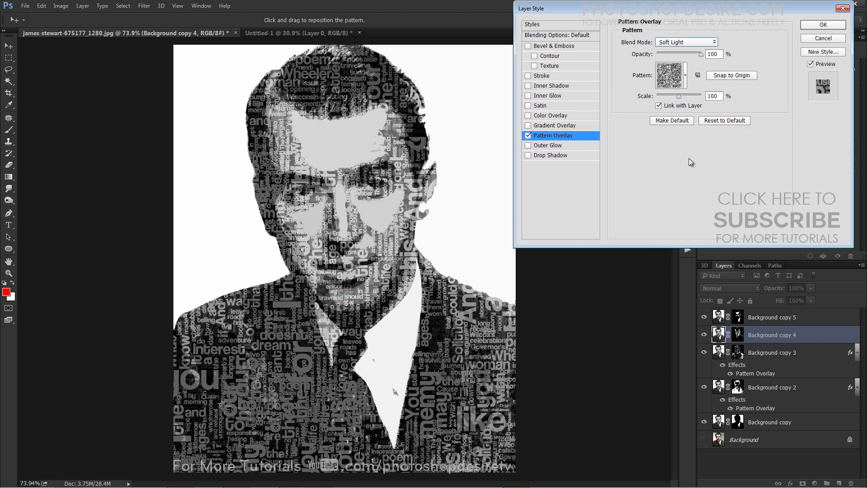
click(811, 26)
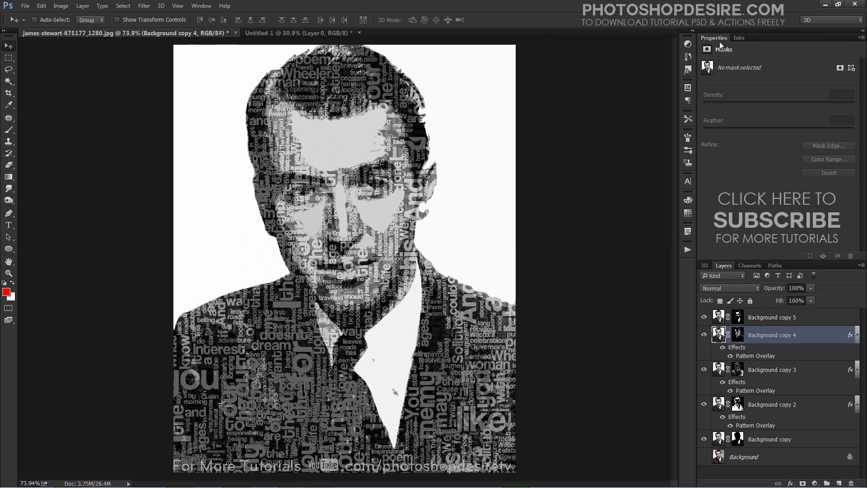
- Apply a Pattern Overlay to Background copy 5 using the word-texture pattern in Soft Light blend mode
click(748, 318)
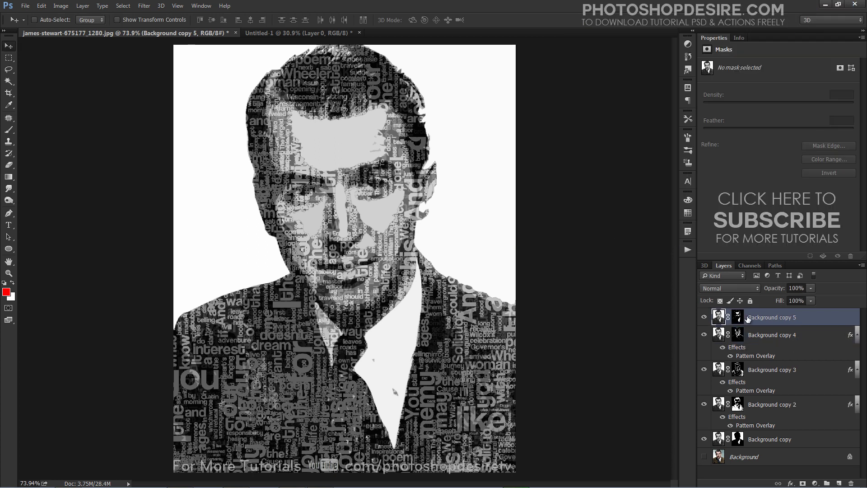
double_click(745, 319)
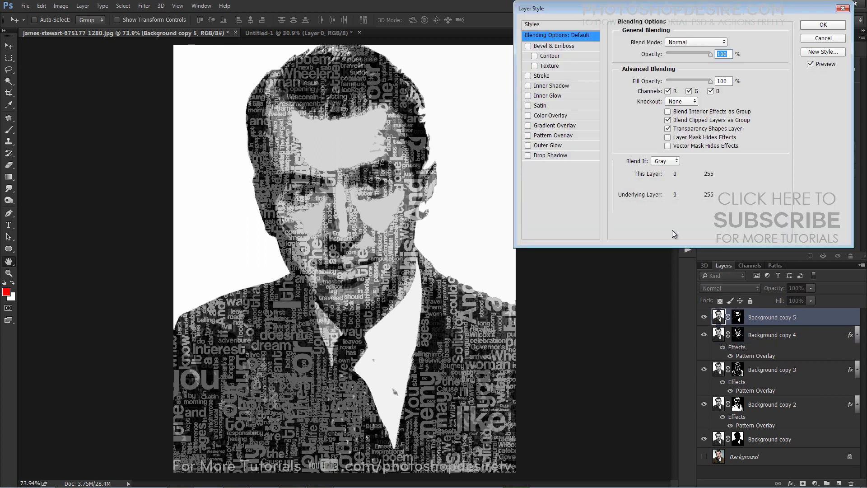
click(570, 136)
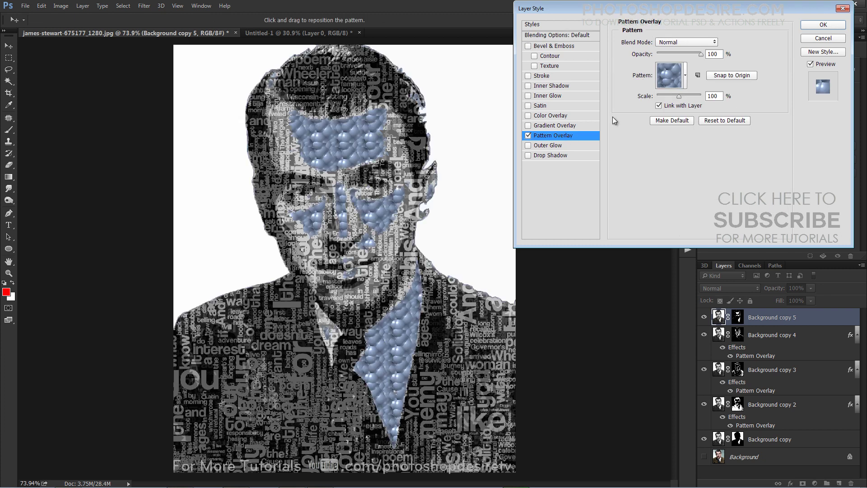
click(686, 75)
click(664, 198)
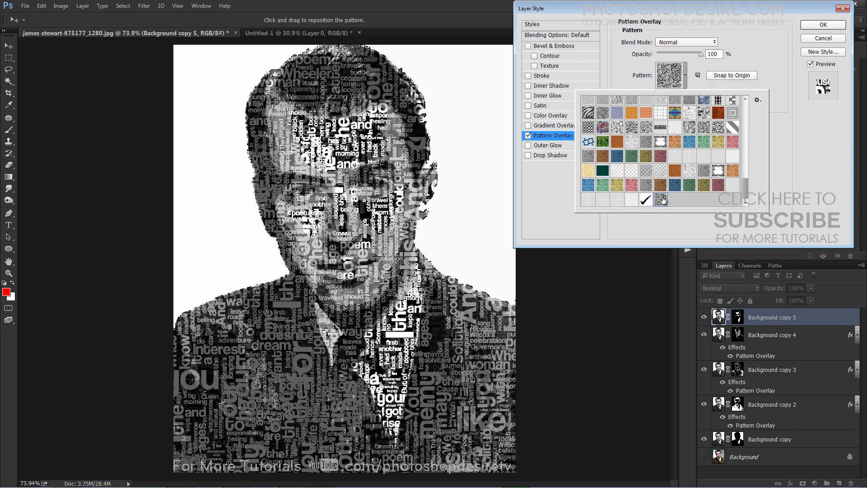
click(673, 43)
click(666, 157)
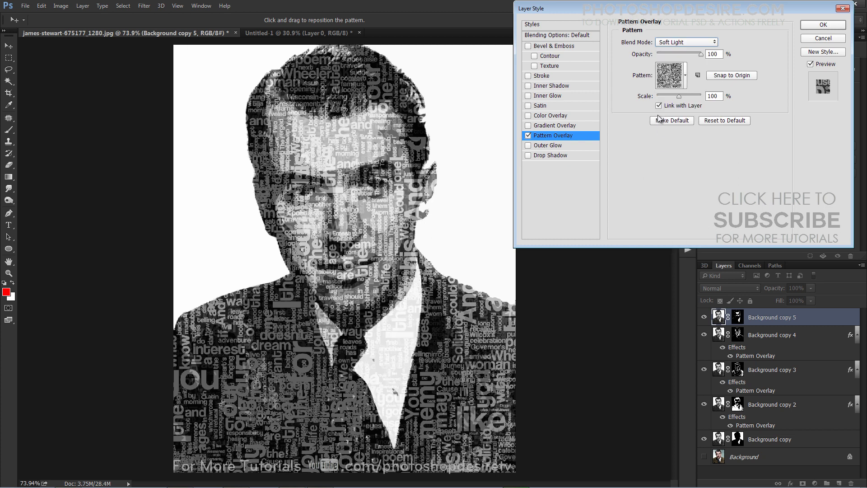
click(823, 25)
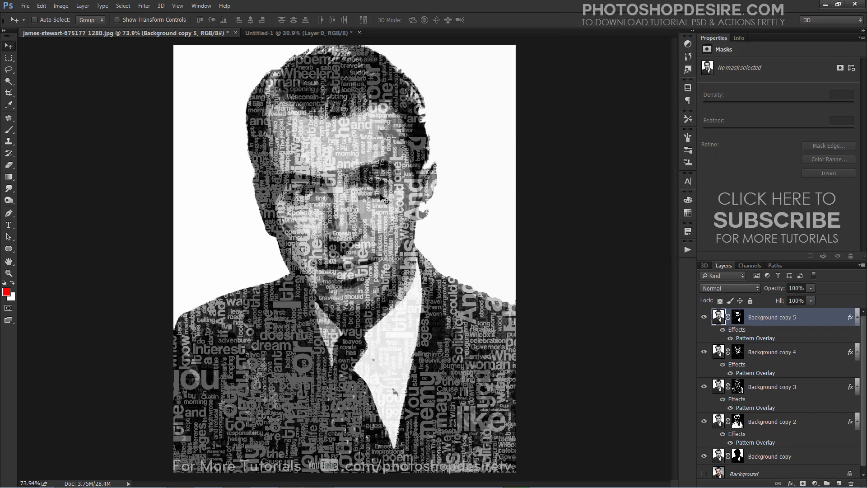
scroll(389, 198, down, 3)
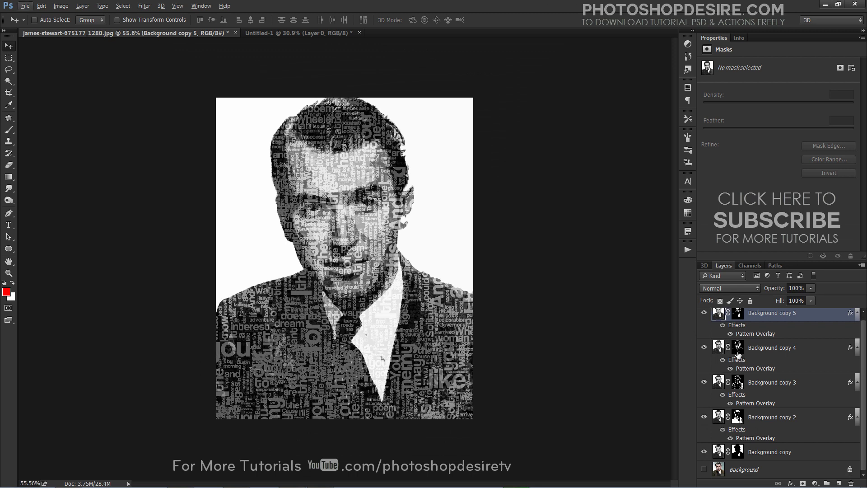
- Apply a Pattern Overlay to the Background copy layer using the word-texture pattern in Normal blend mode
click(751, 450)
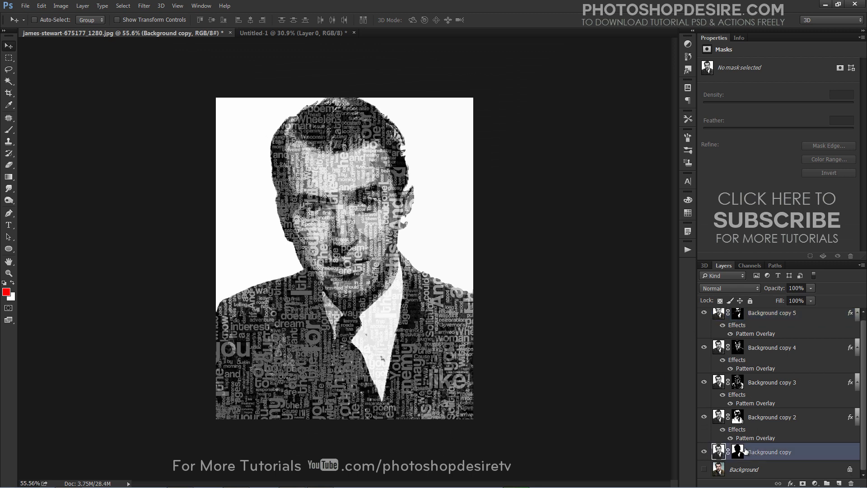
double_click(746, 451)
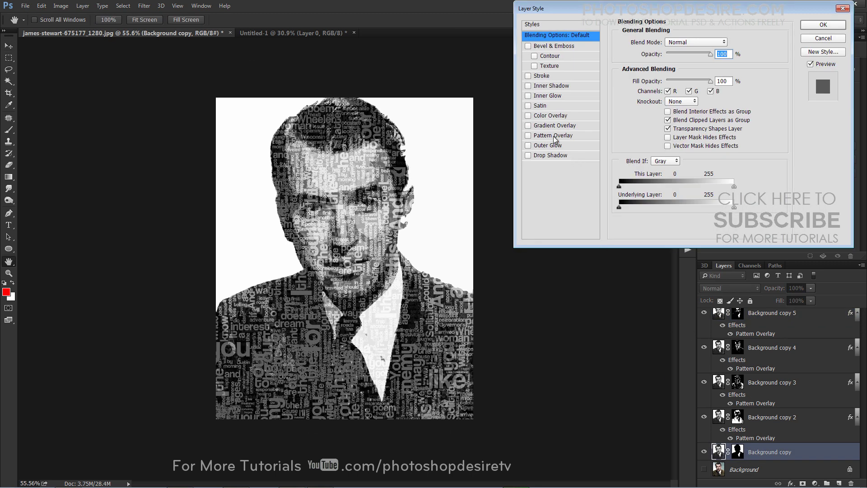
click(554, 136)
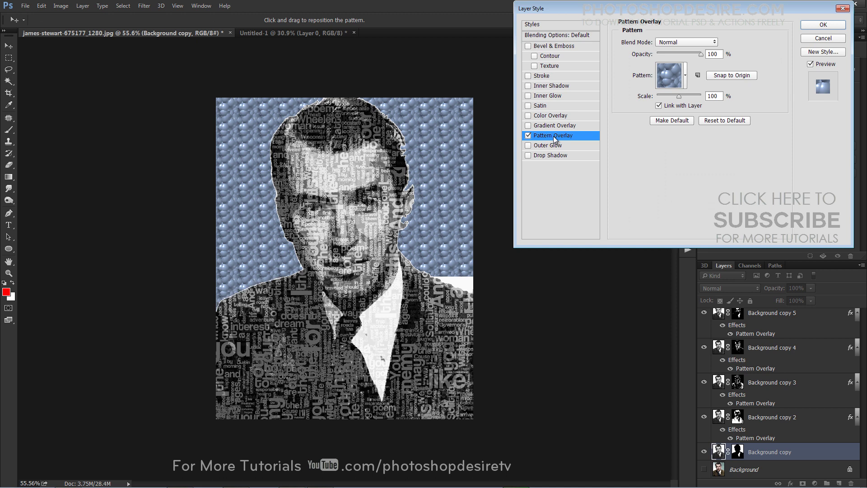
click(686, 81)
click(661, 202)
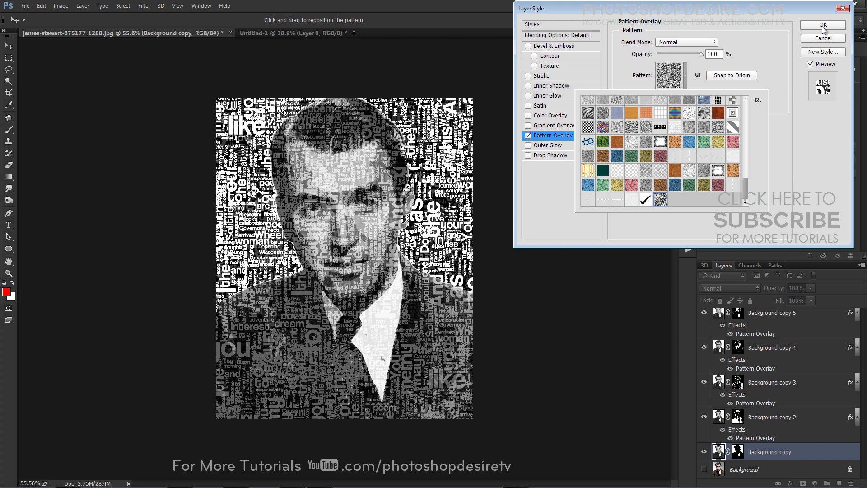
click(824, 26)
scroll(382, 346, up, 2)
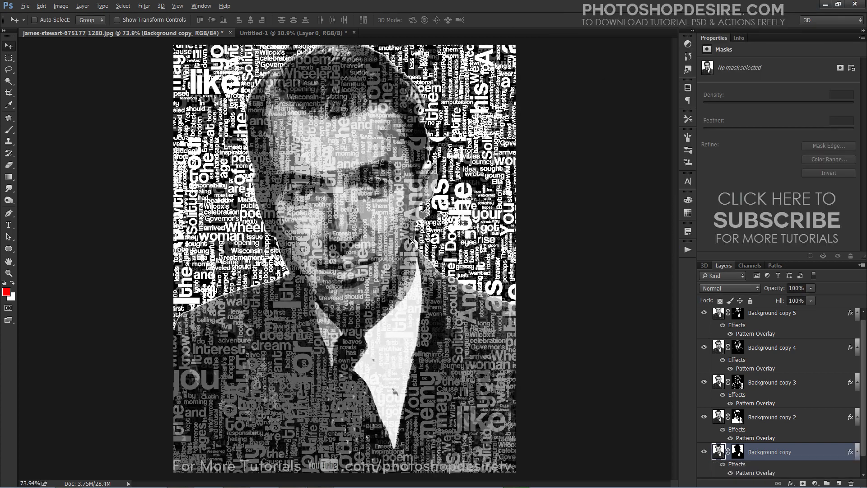
scroll(390, 255, up, 2)
scroll(393, 271, down, 4)
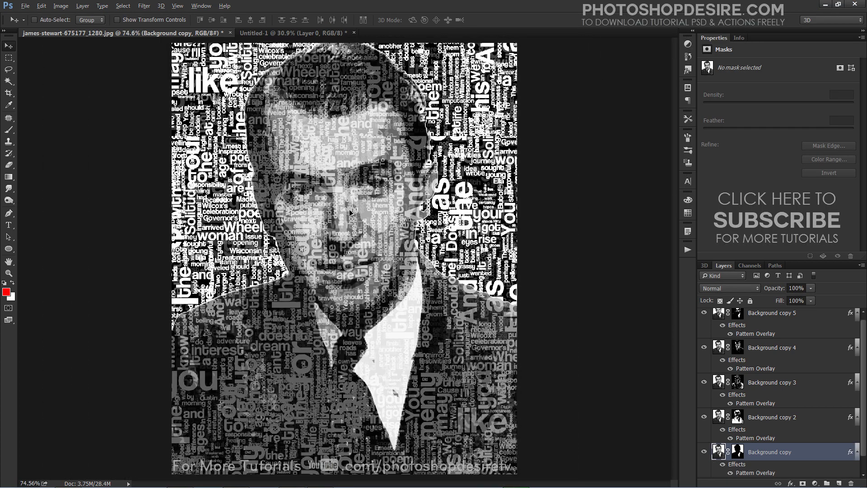
scroll(397, 292, up, 1)
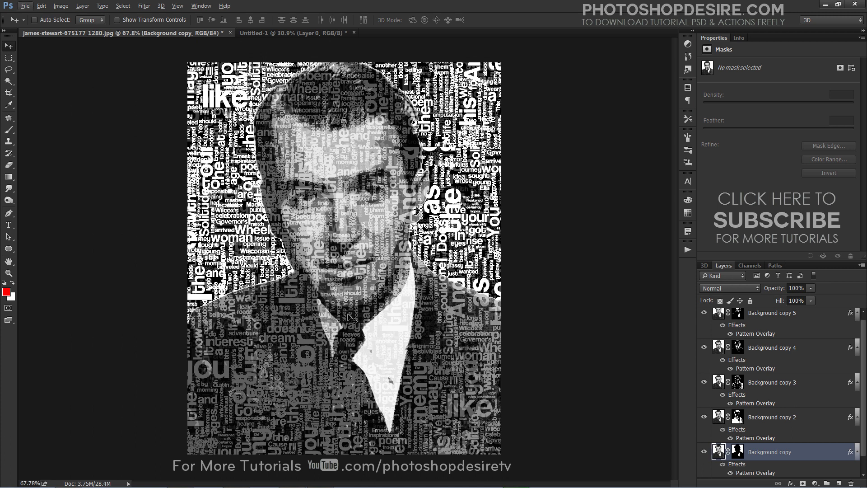
scroll(801, 391, down, 1)
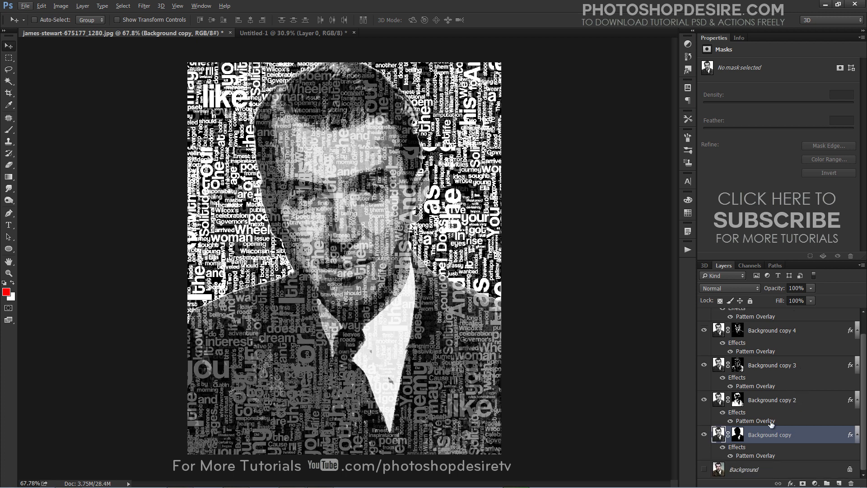
click(771, 421)
click(761, 388)
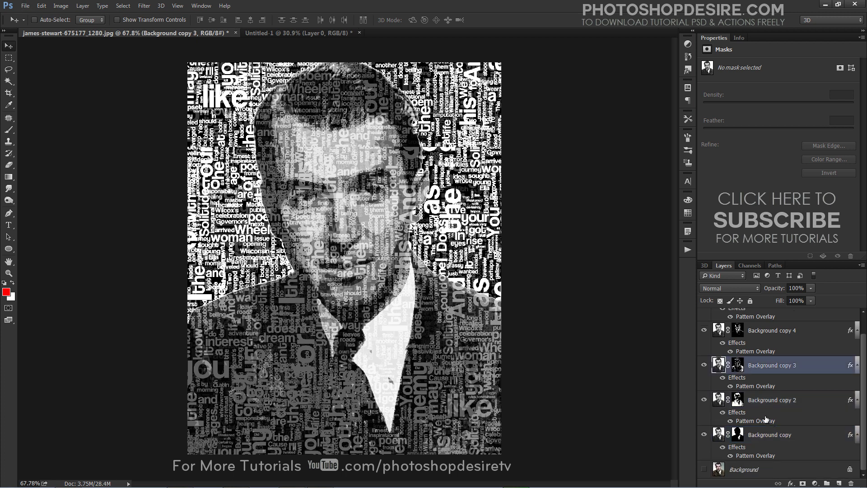
double_click(766, 421)
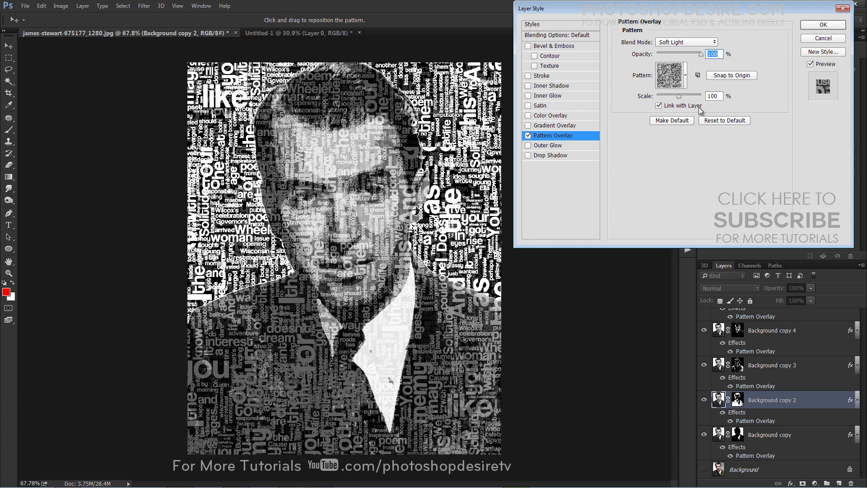
click(821, 39)
- Scale the pattern overlay on Background copy 3 to 33% and apply the layer style
double_click(765, 386)
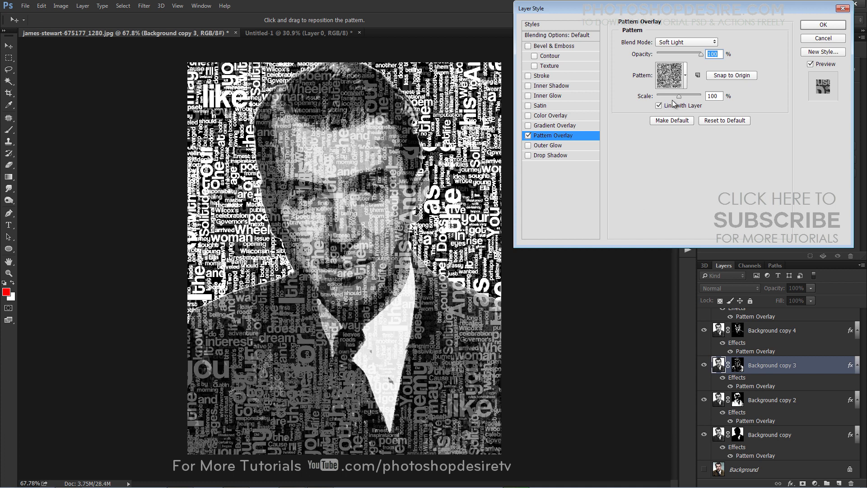
drag(679, 97, 665, 102)
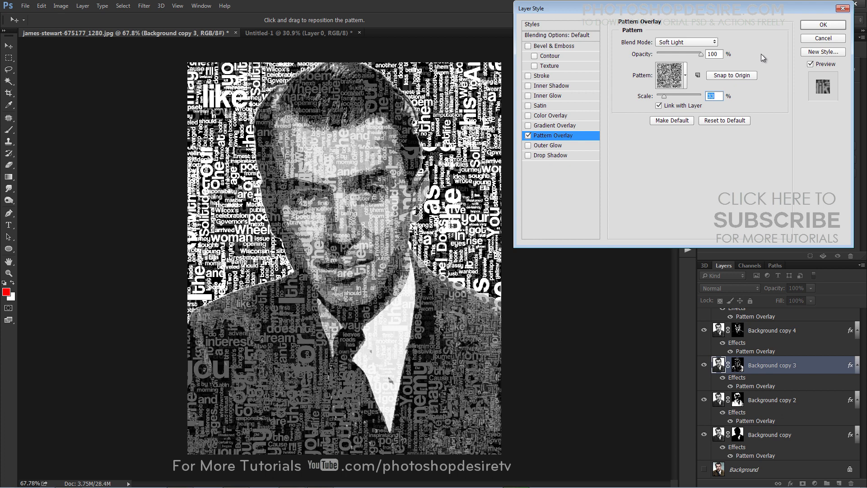
click(808, 25)
- Scale the pattern overlay on Background copy 4 to 45% and apply the layer style
scroll(746, 391, up, 2)
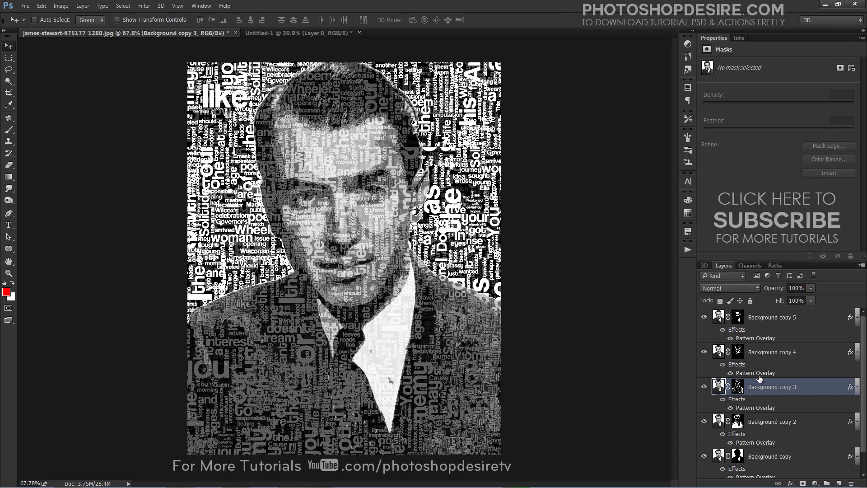
double_click(758, 374)
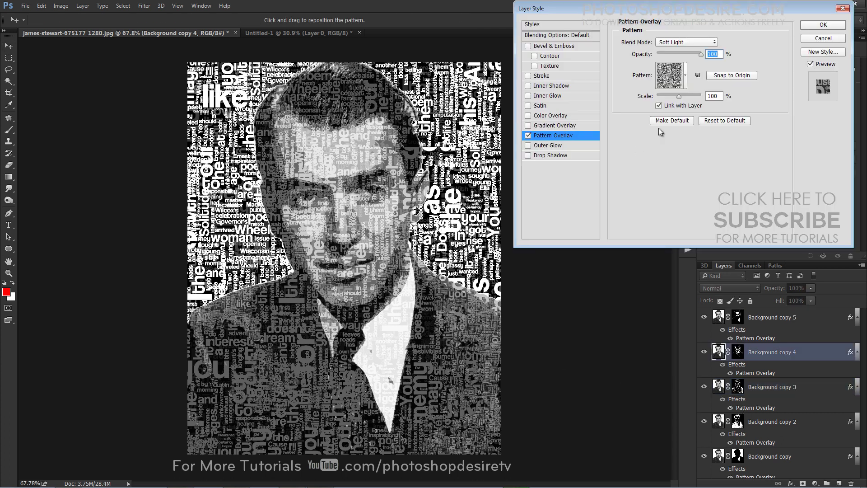
drag(678, 98, 668, 100)
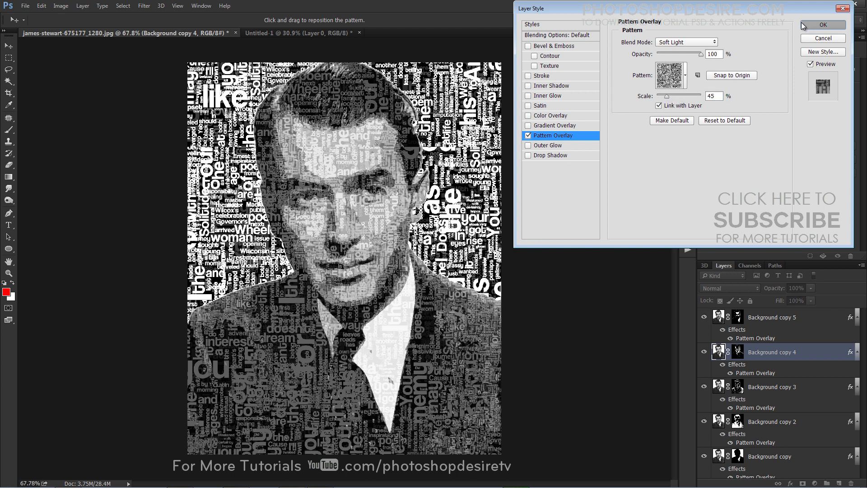
click(823, 24)
- Scale the pattern overlay on Background copy 5 to 59% and apply the layer style
double_click(757, 339)
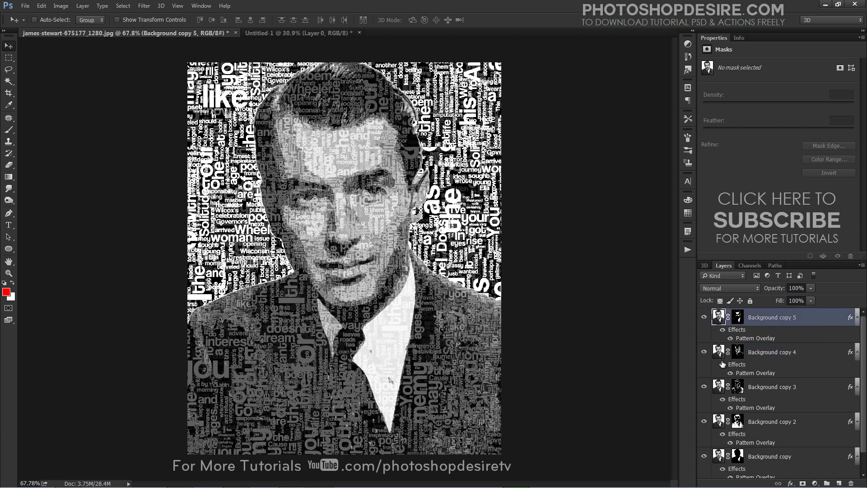
drag(677, 97, 670, 99)
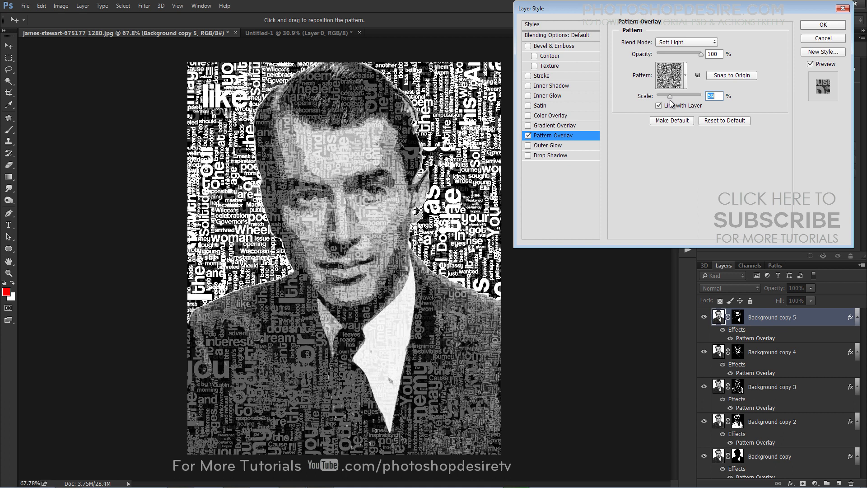
click(821, 25)
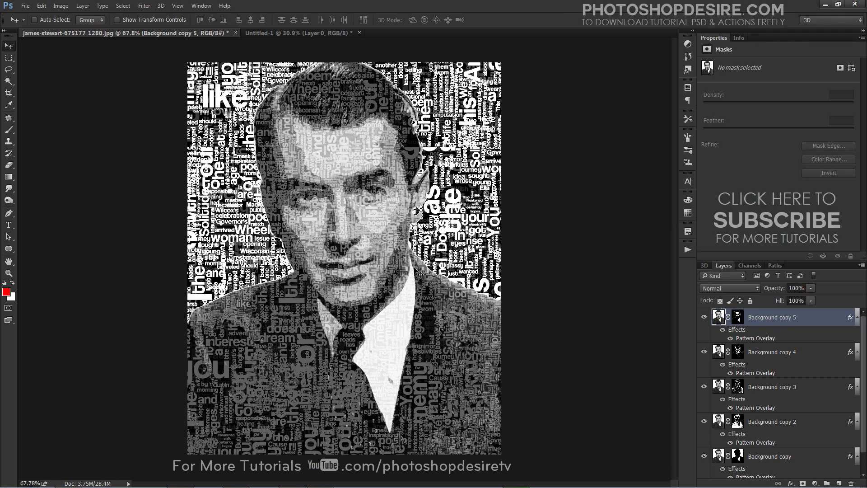
- Change the blend mode of Background copy 5's pattern overlay to Overlay and apply the layer style
scroll(391, 293, down, 3)
scroll(391, 294, up, 4)
scroll(452, 326, down, 2)
key(alt)
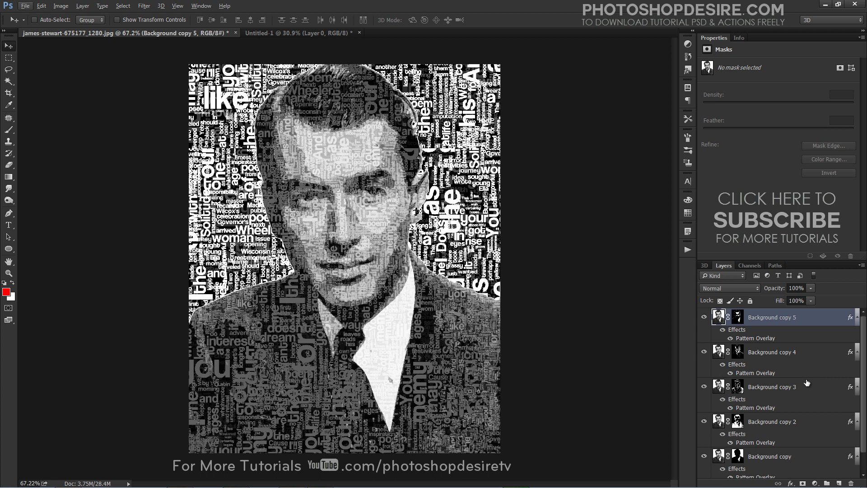
double_click(759, 342)
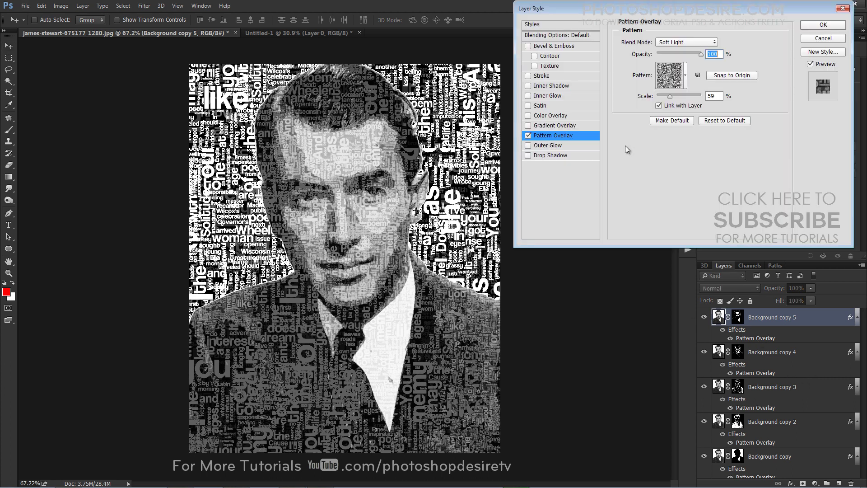
click(668, 43)
click(667, 153)
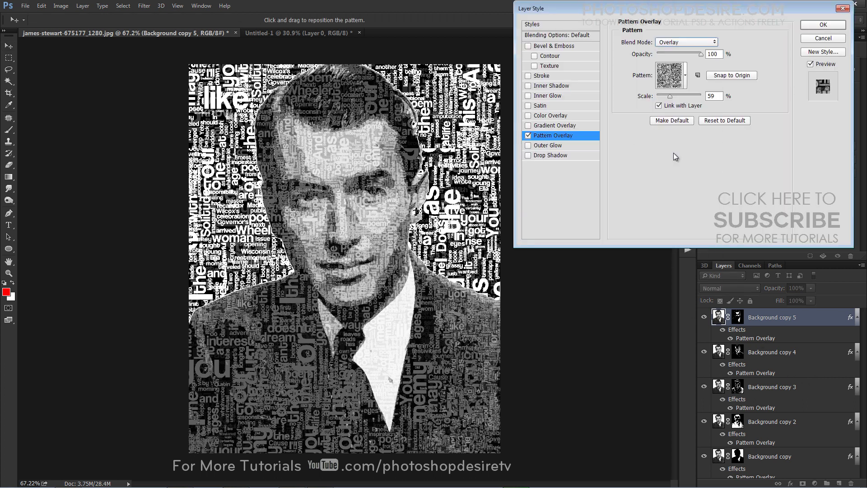
click(818, 25)
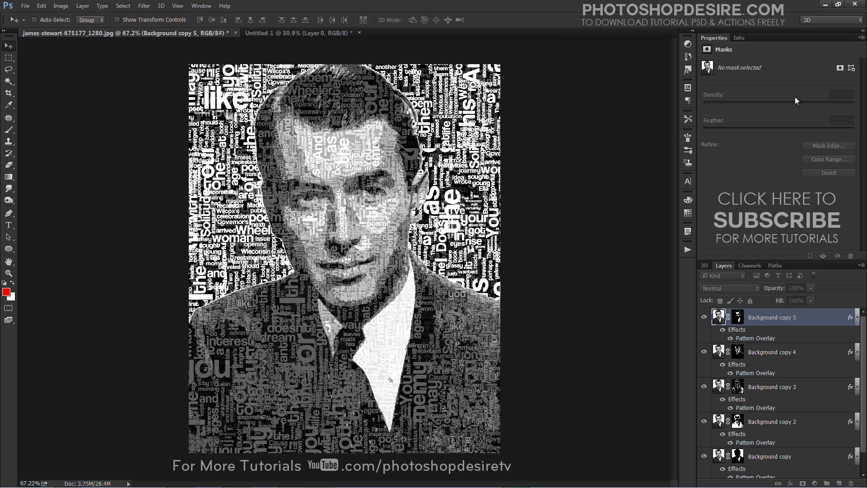
- Change the blend mode of Background copy 4's pattern overlay to Overlay and apply the layer style
double_click(768, 375)
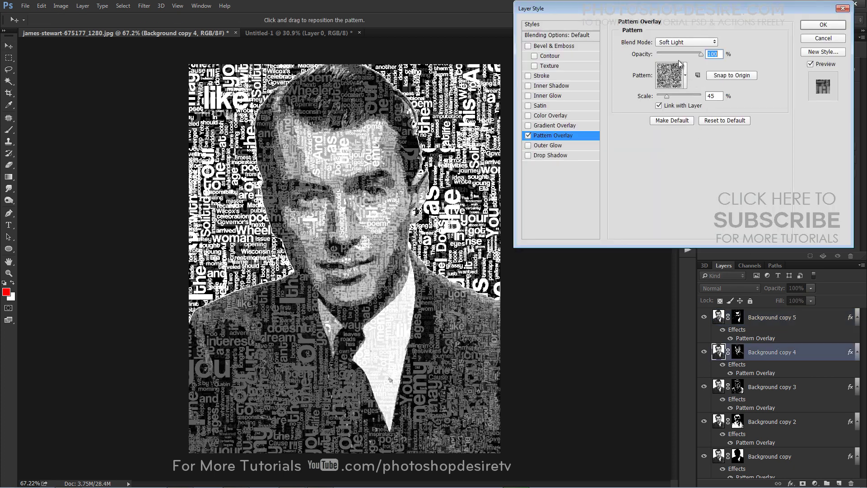
click(686, 42)
click(690, 153)
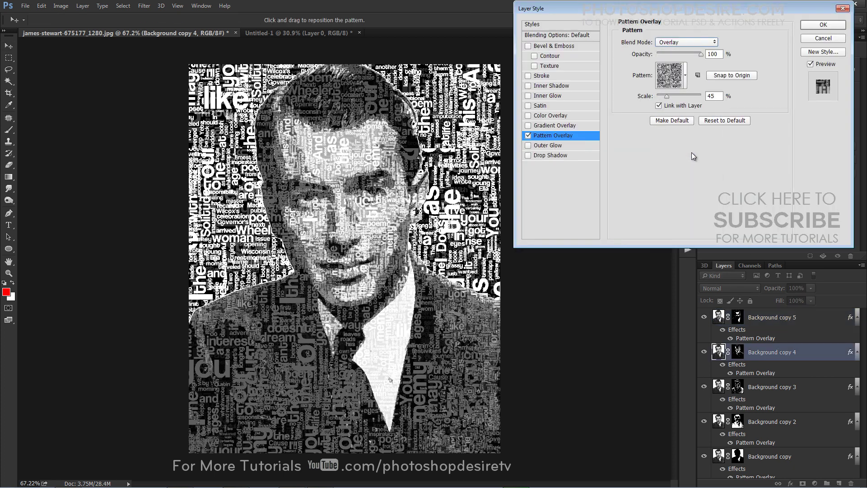
click(810, 28)
- Change the blend mode of Background copy 3's pattern overlay to Overlay and apply the layer style
scroll(781, 387, down, 1)
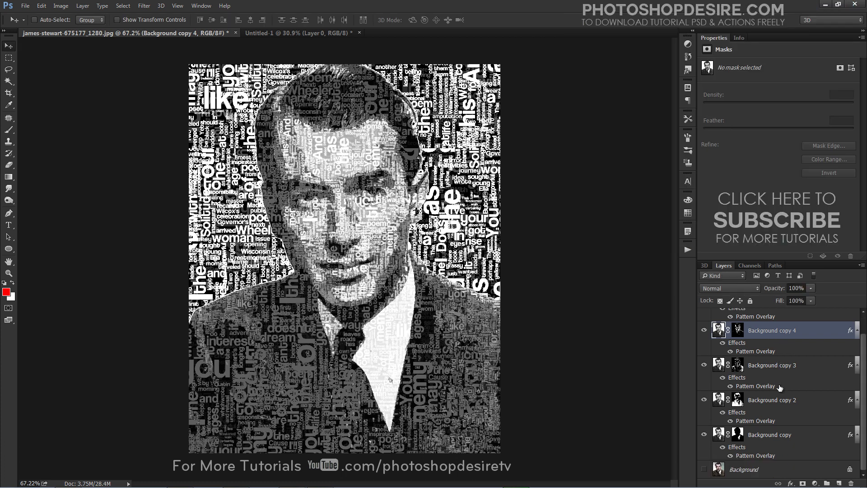
double_click(768, 387)
click(686, 42)
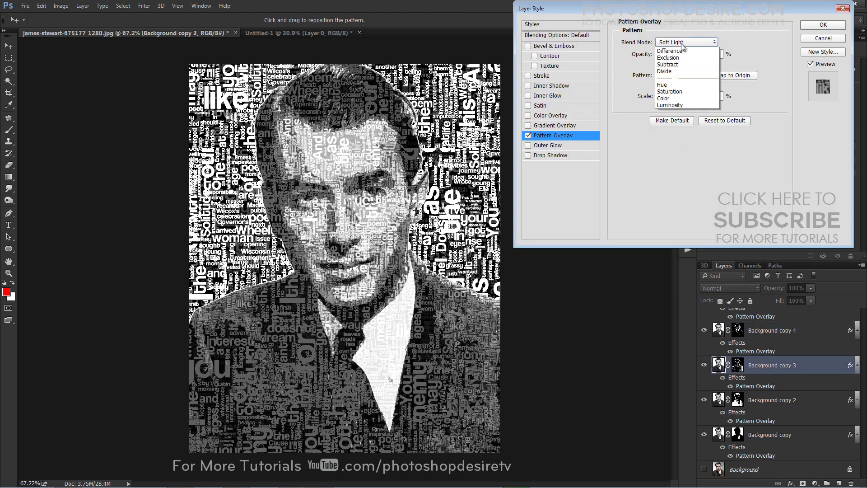
click(685, 153)
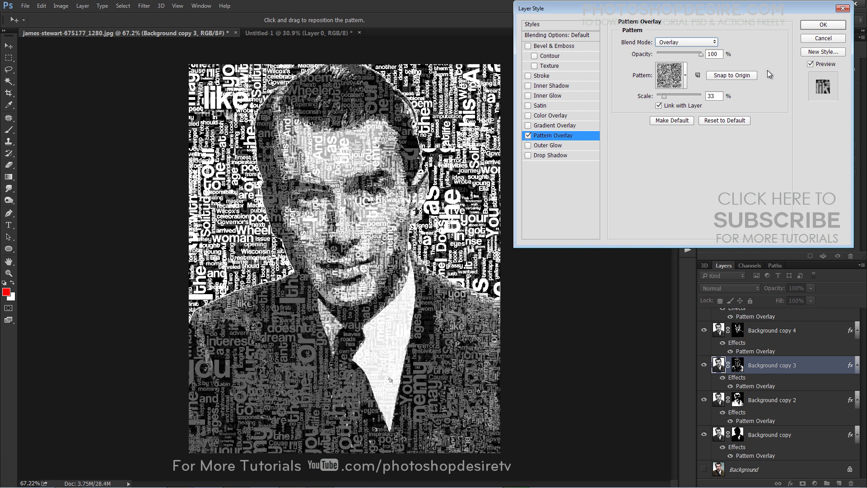
click(807, 27)
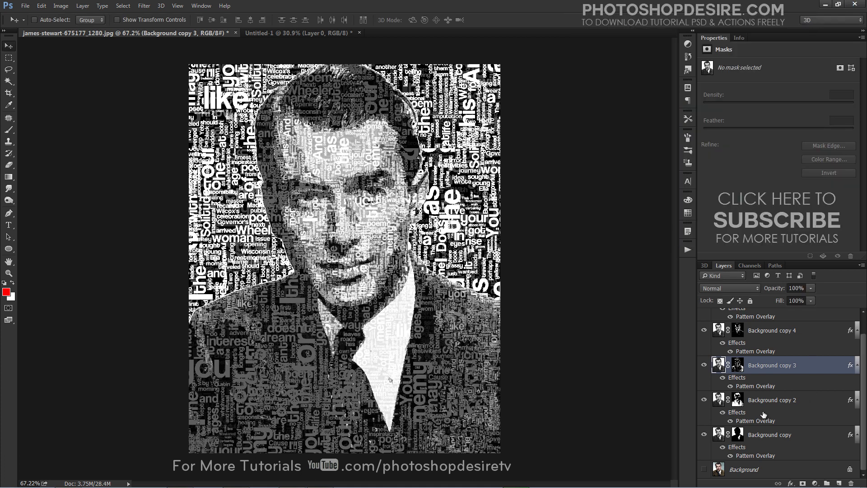
- Change the blend mode of Background copy 2's pattern overlay to Overlay and apply the layer style
double_click(765, 426)
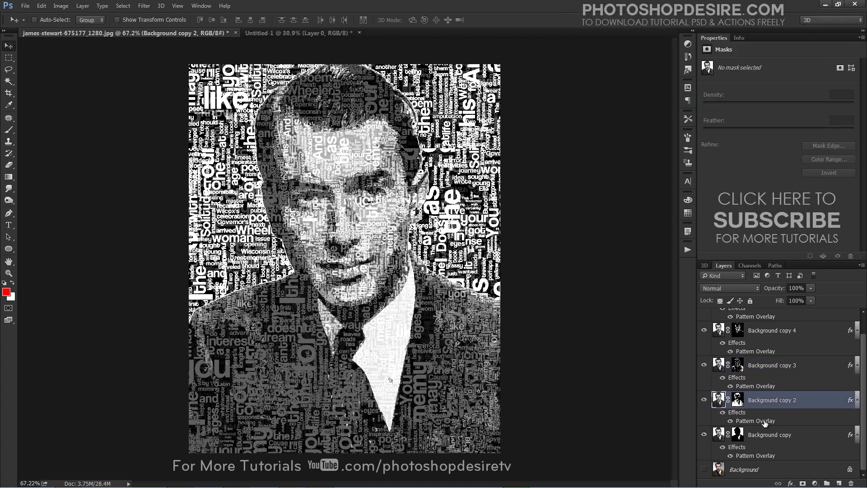
click(690, 43)
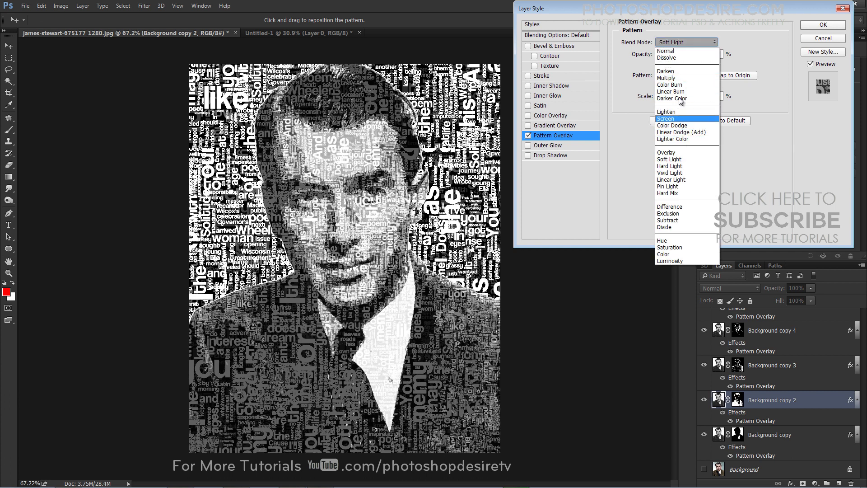
click(684, 153)
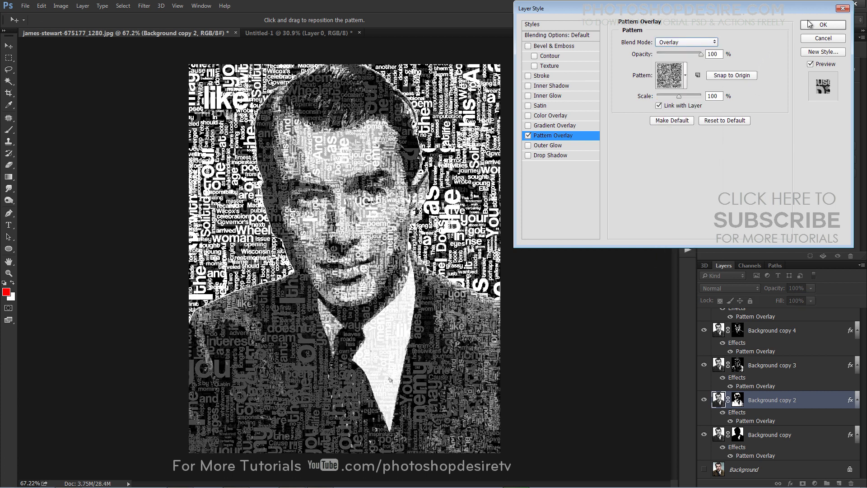
click(824, 24)
- Compare the typographic portrait with the original photo by toggling between the Background layer alone and the patterned layers
key(ctrl+j)
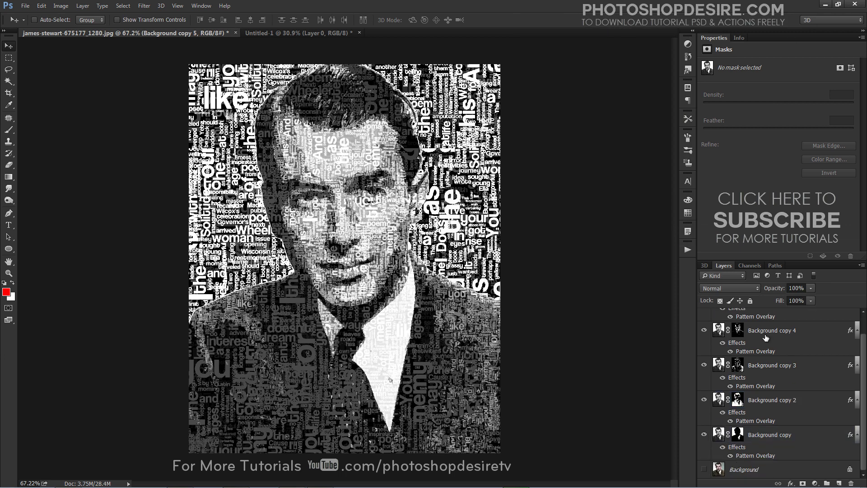
alt+click(704, 470)
alt+click(704, 470)
alt+click(705, 469)
alt+click(704, 470)
scroll(740, 468, up, 1)
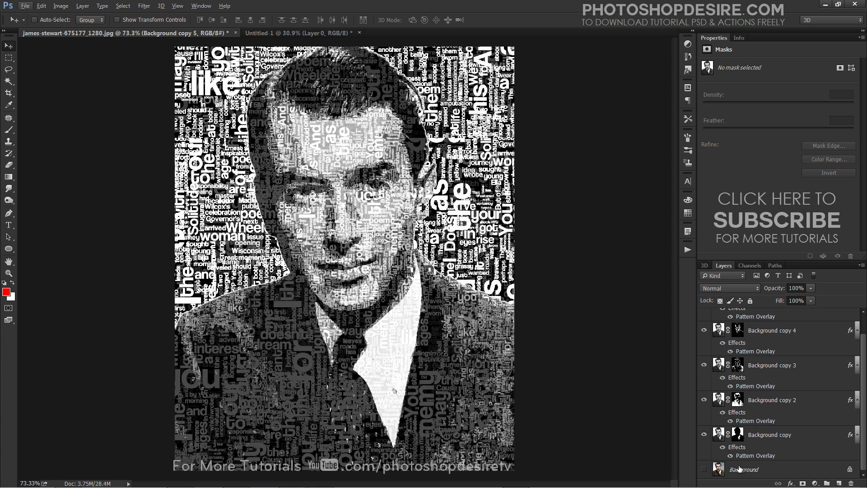
- Duplicate the original Background layer and move the copy above Background copy 5 at the top of the layer stack
click(741, 470)
right_click(742, 470)
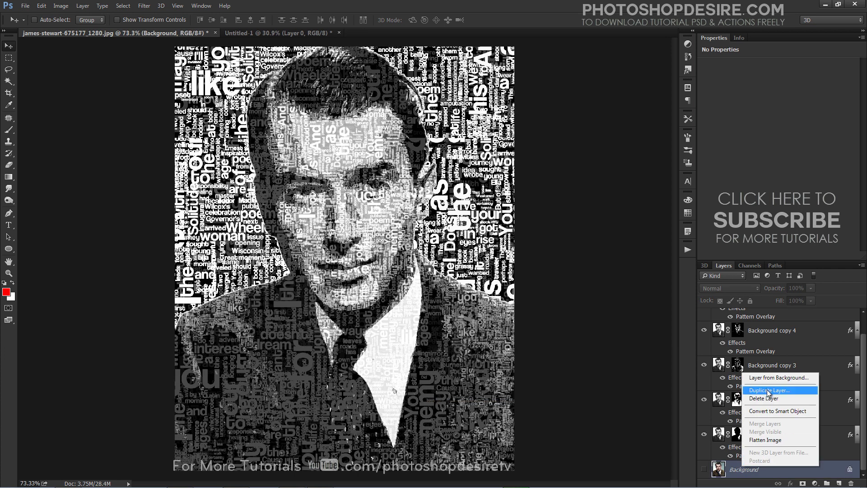
click(769, 390)
key(Return)
drag(740, 472, 768, 316)
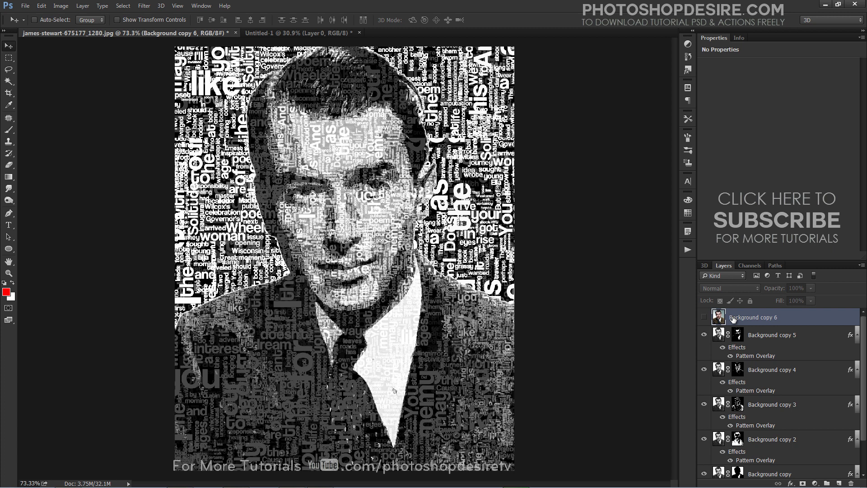
- Show Background copy 6 and set its blend mode to Color
click(704, 317)
click(736, 288)
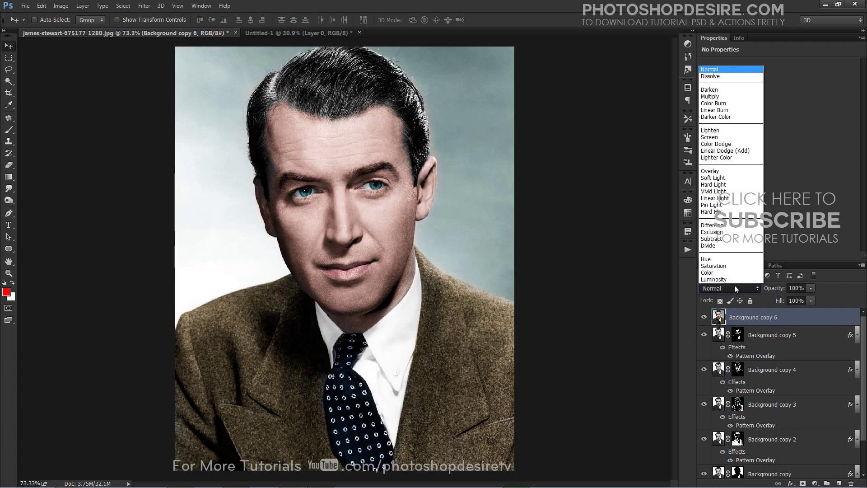
click(724, 273)
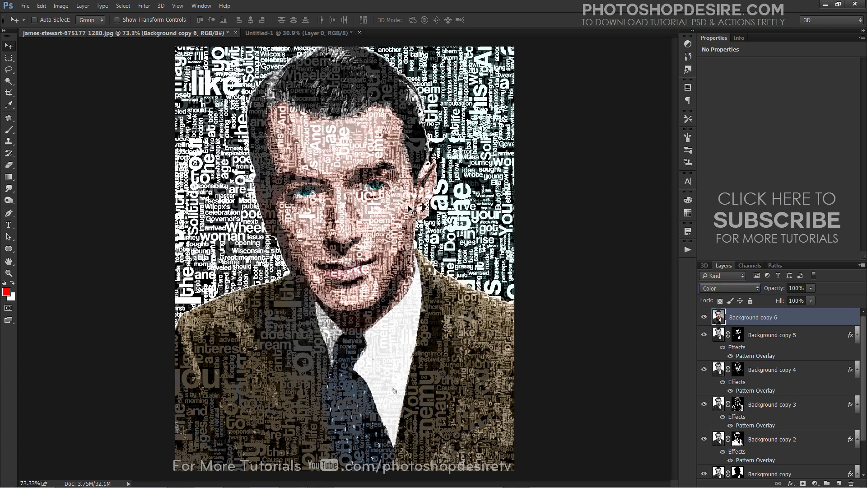
- Compare the colored typographic portrait with the original photo by toggling the visibility of the Background layer alone
scroll(801, 394, down, 2)
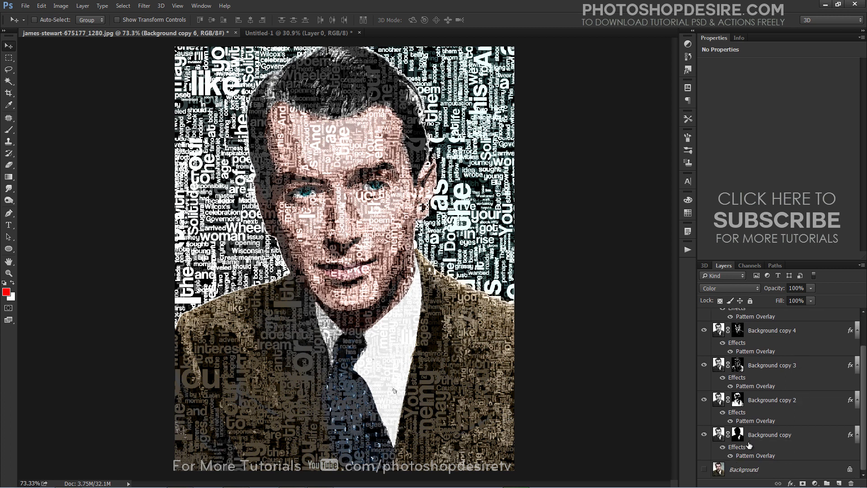
click(704, 470)
click(703, 470)
alt+click(703, 471)
alt+click(703, 470)
scroll(776, 338, up, 2)
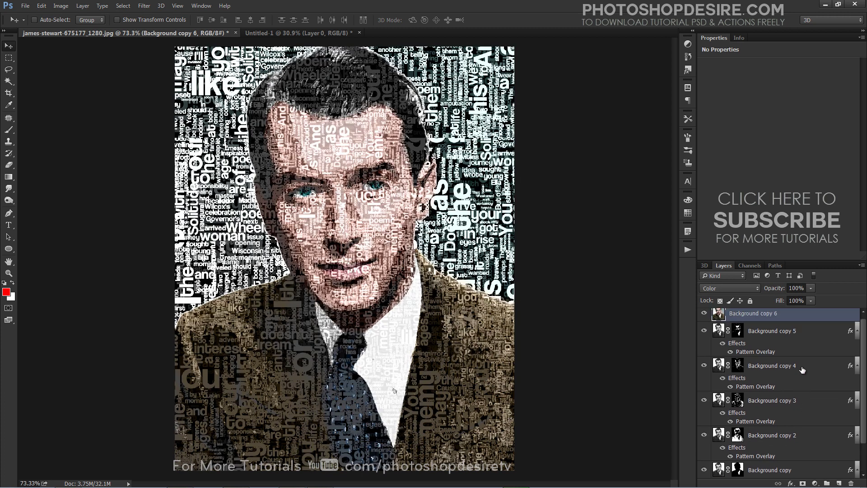
- Group the patterned layers from Background copy 5 down to Background copy into a group named TYPO PORTRAIT
click(776, 338)
scroll(781, 380, down, 1)
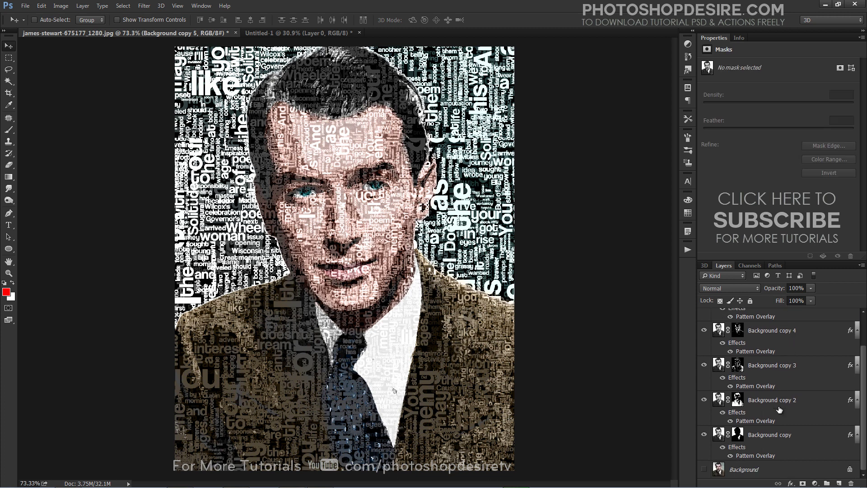
shift+click(774, 436)
right_click(773, 436)
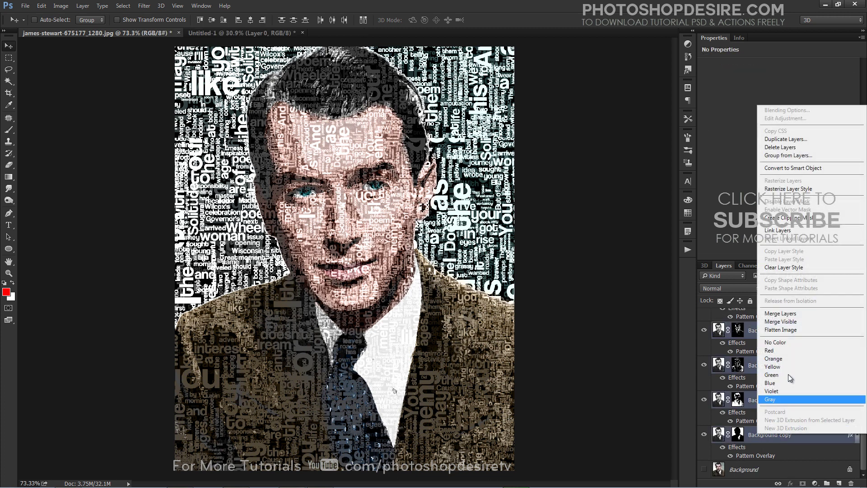
click(804, 155)
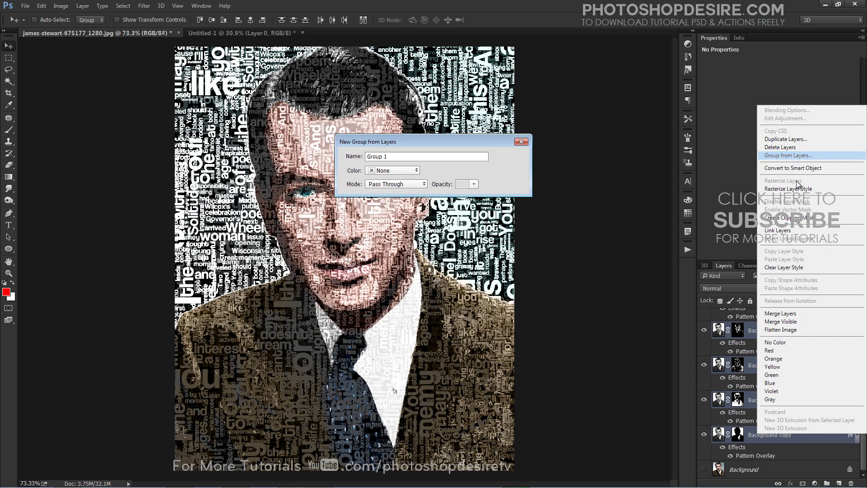
text(TYPO PORTRA)
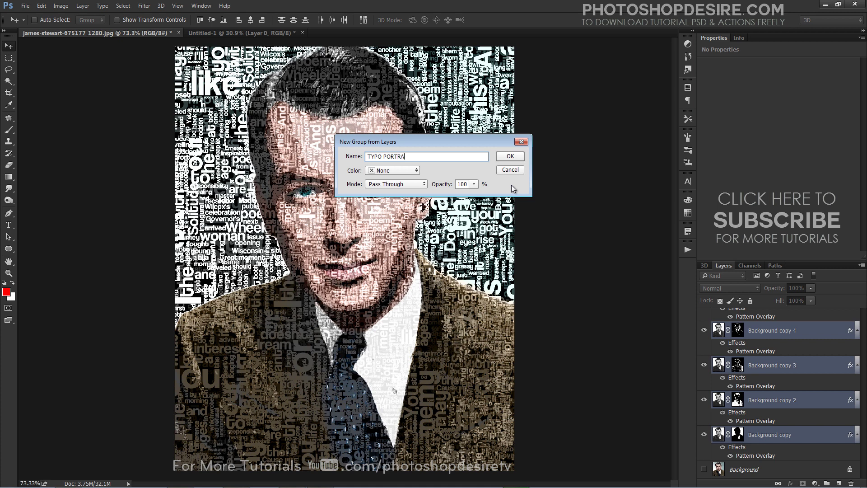
text(IT)
click(509, 156)
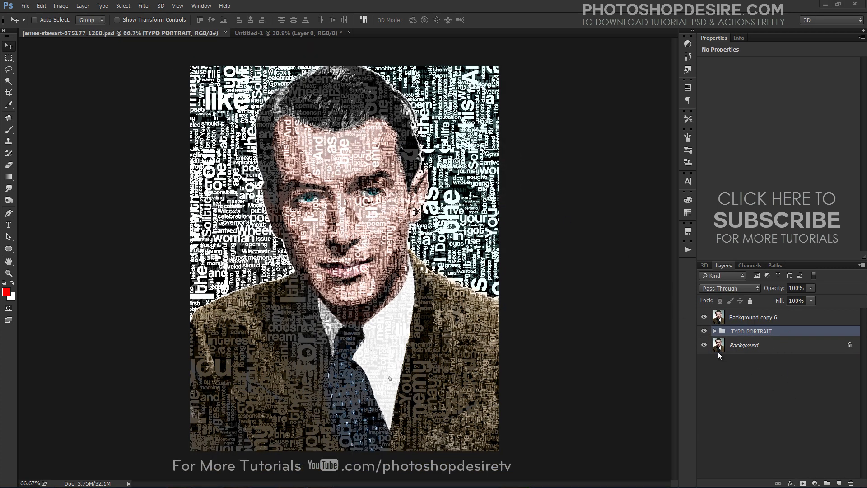
- Expand the TYPO PORTRAIT group and inspect the effect of Background copy 5 and Background copy 4 by toggling their visibility
click(715, 331)
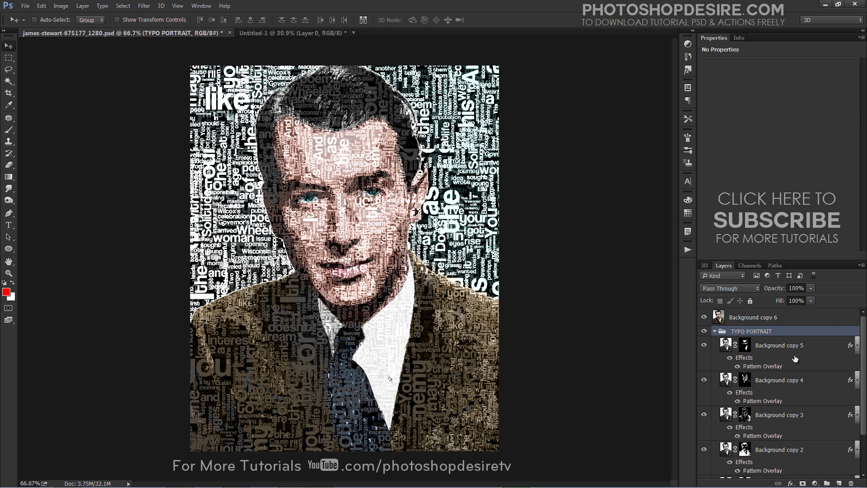
click(707, 347)
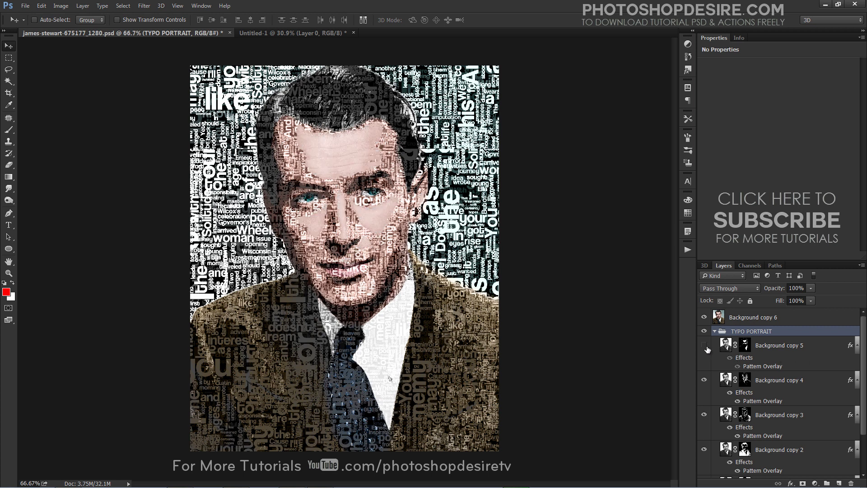
click(707, 352)
click(707, 381)
click(707, 381)
click(707, 381)
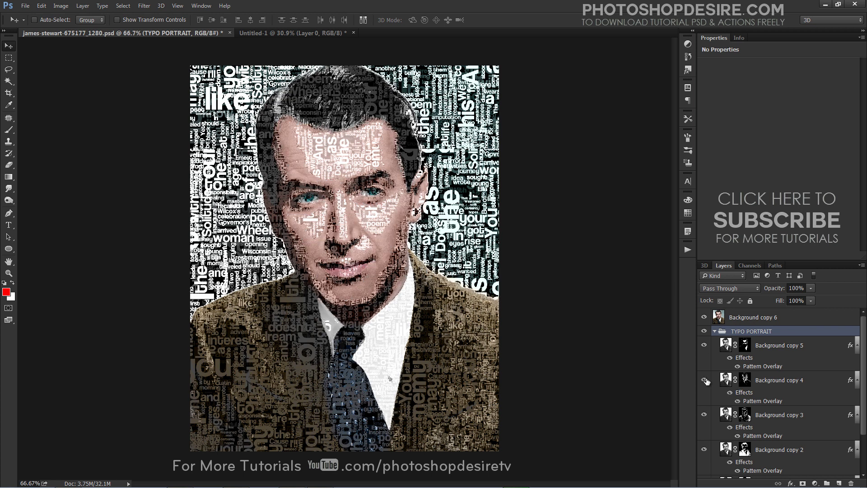
click(707, 381)
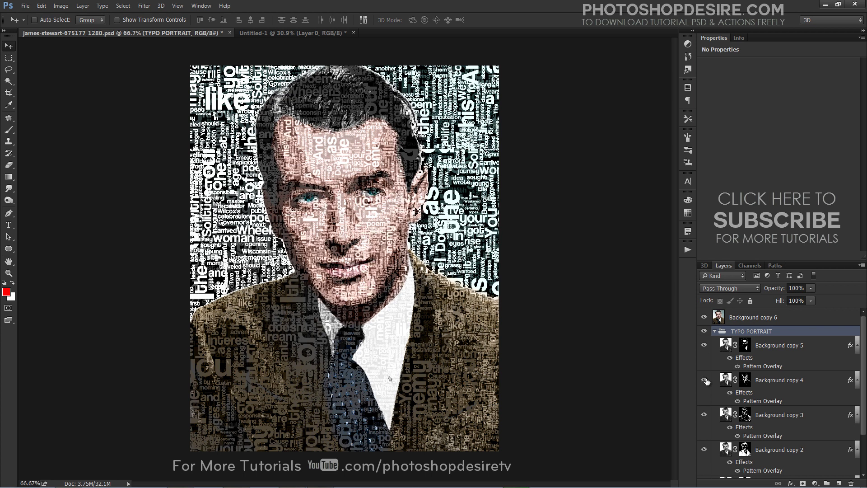
- Reposition the word texture of Background copy 4's pattern overlay over the face
click(777, 382)
click(738, 401)
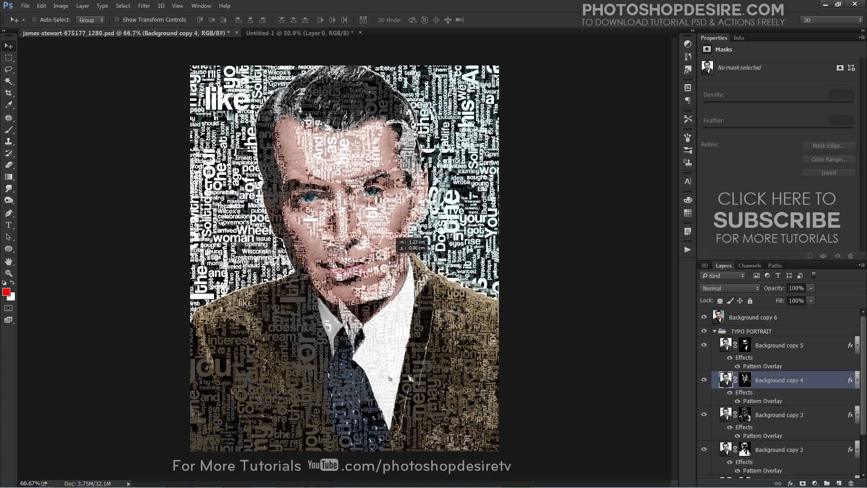
click(738, 401)
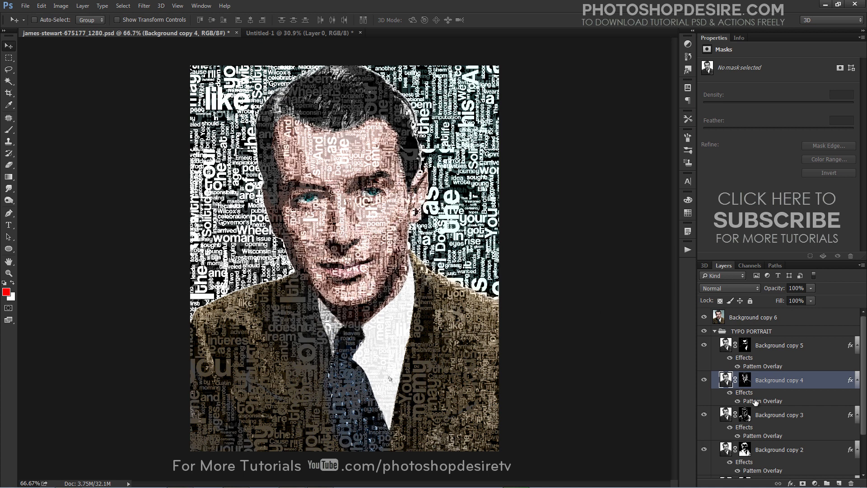
double_click(756, 401)
drag(400, 235, 382, 212)
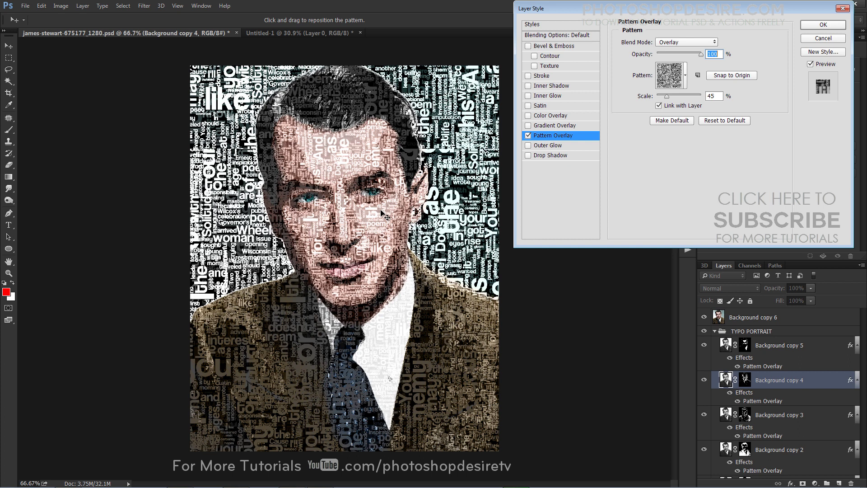